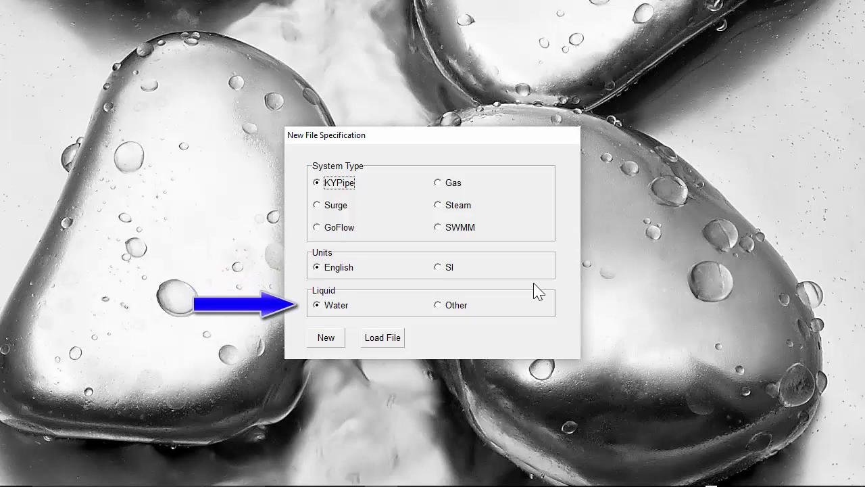
- Create a new KYPipe file with English units and water as the liquid, and maximize the program window
left_click(326, 338)
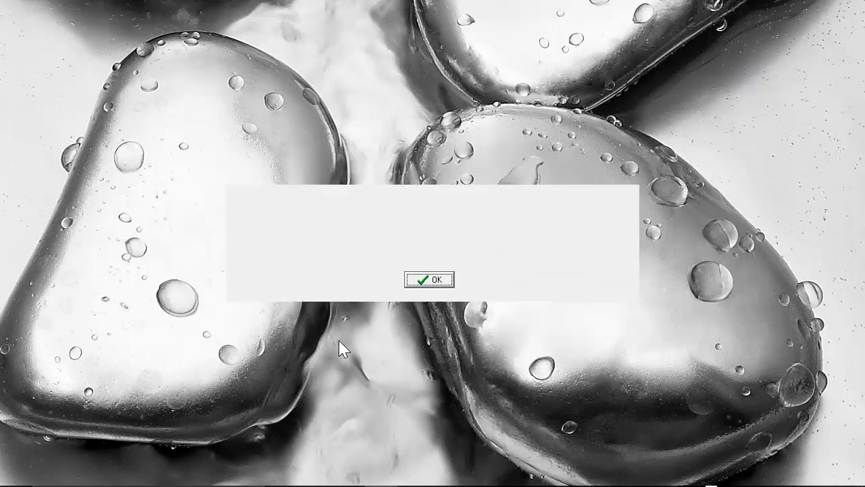
left_click(431, 280)
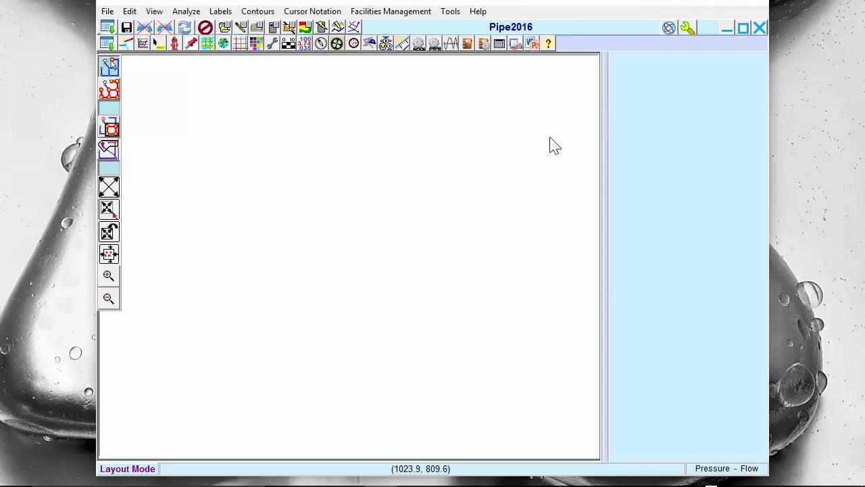
left_click(746, 29)
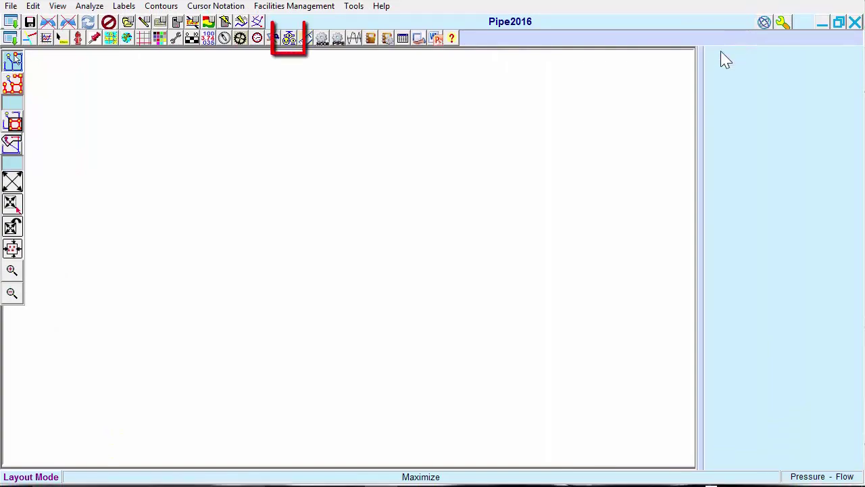
- Open the pipe type table and examine all its columns, from material and diameter through roughness to wall rate, bulk rate and wave speed
left_click(288, 39)
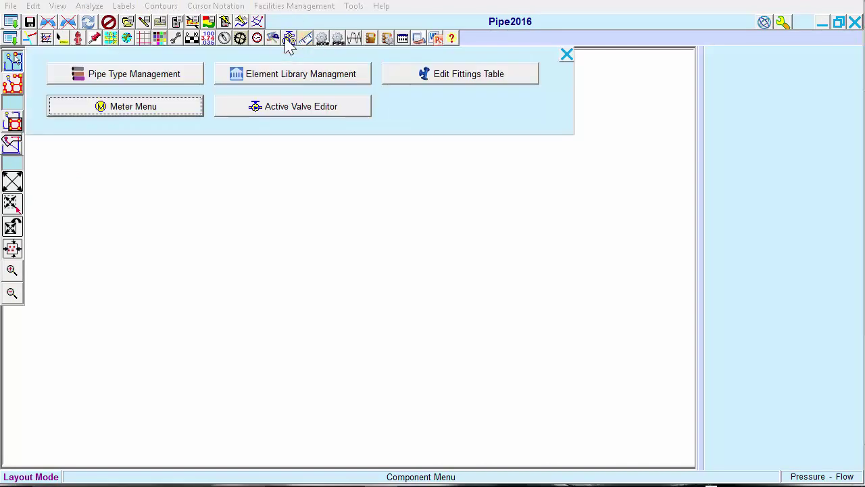
left_click(191, 81)
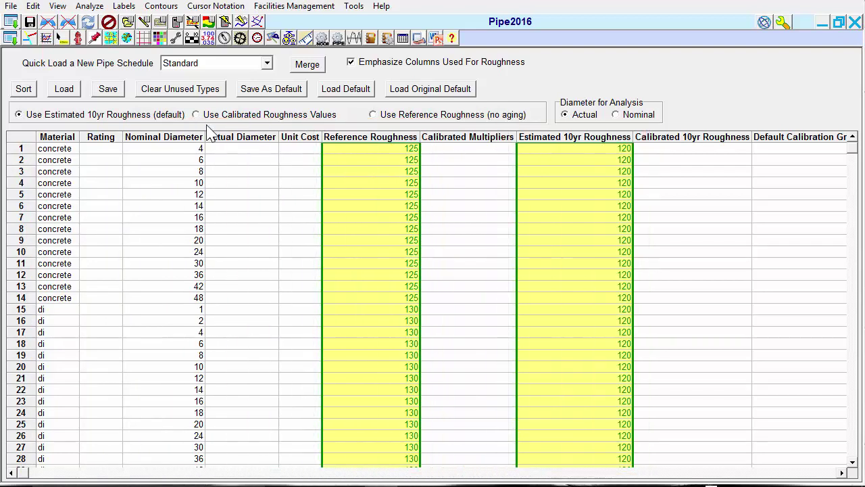
left_click(843, 473)
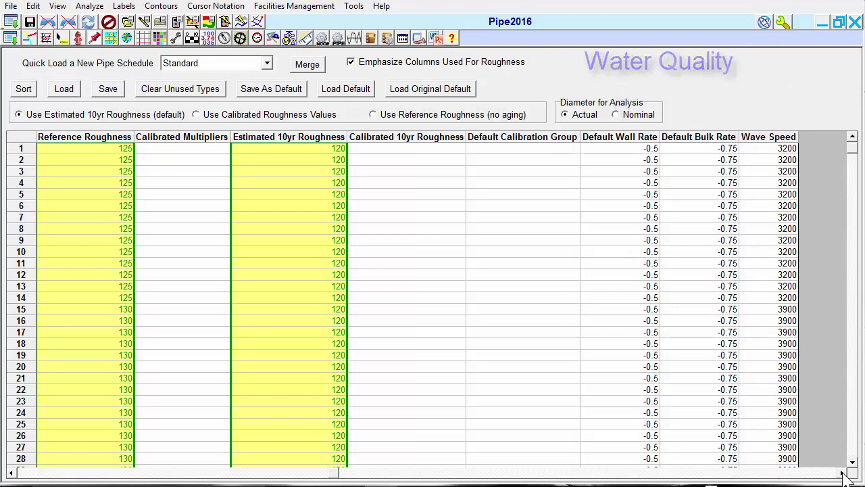
left_click(40, 473)
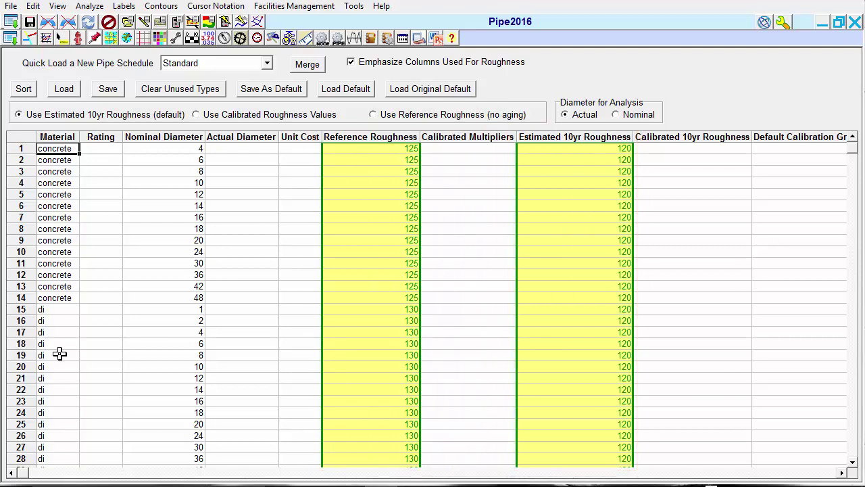
- Create a new KYPipe file with SI units and water as the liquid, and display its pipe type table
left_click(134, 22)
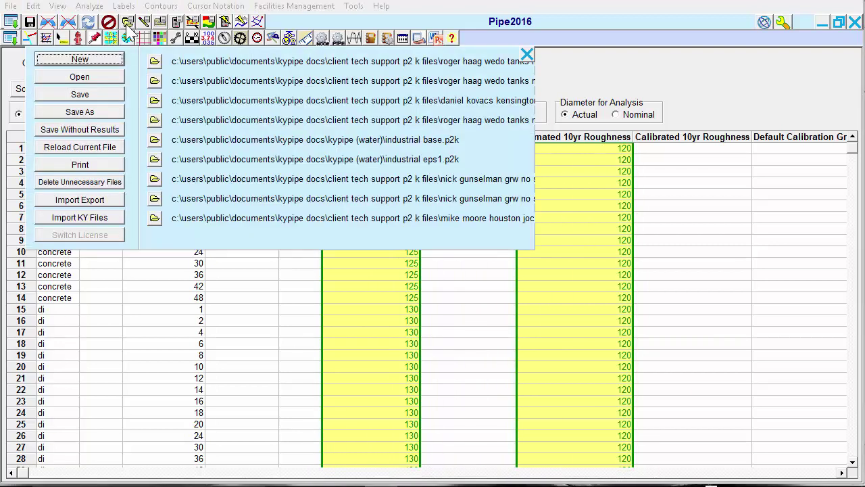
left_click(103, 62)
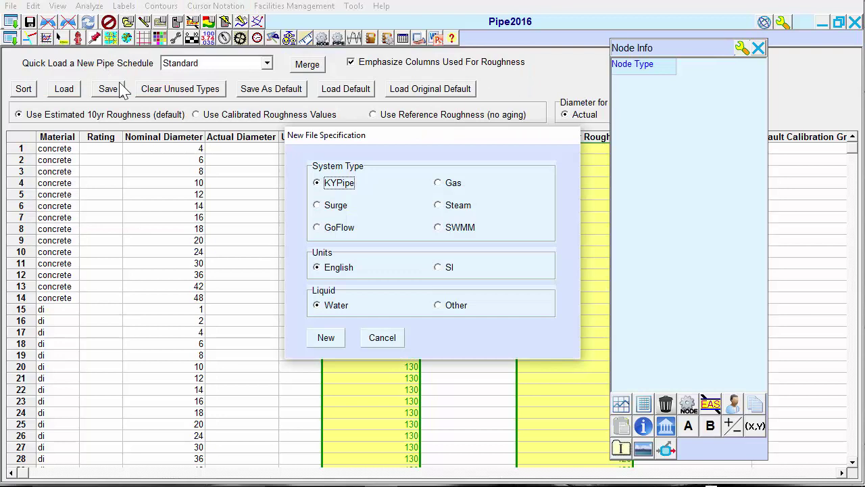
left_click(438, 268)
left_click(340, 339)
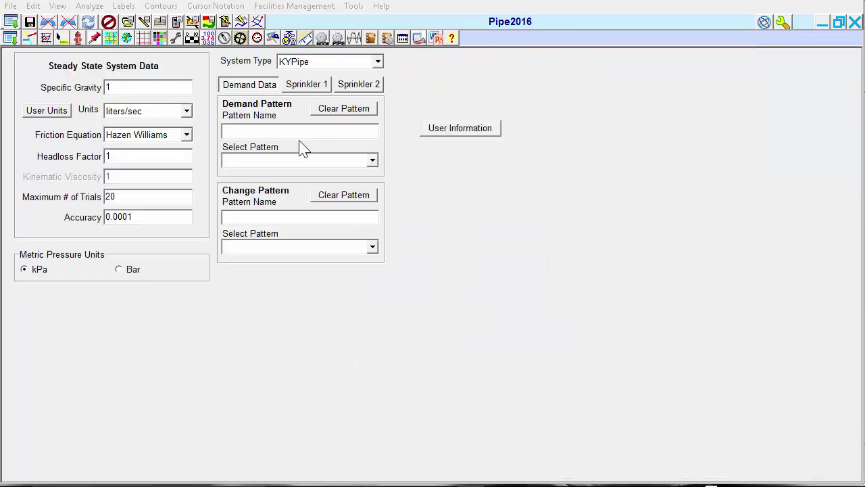
left_click(288, 39)
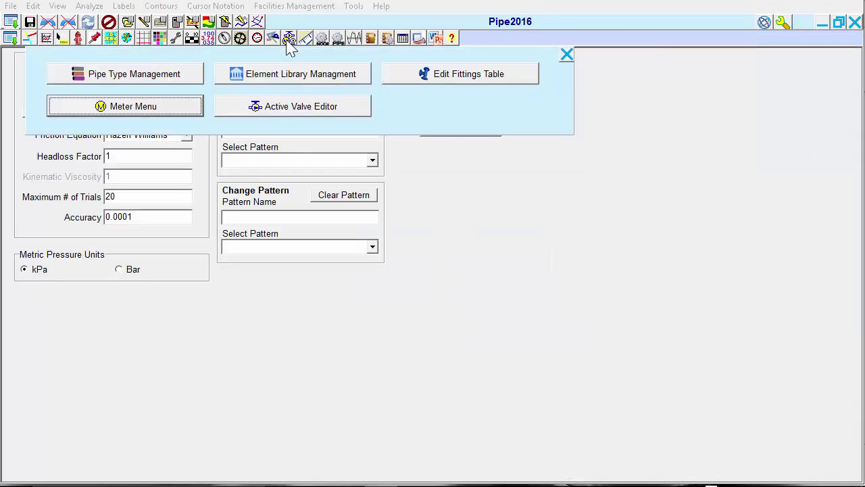
left_click(191, 80)
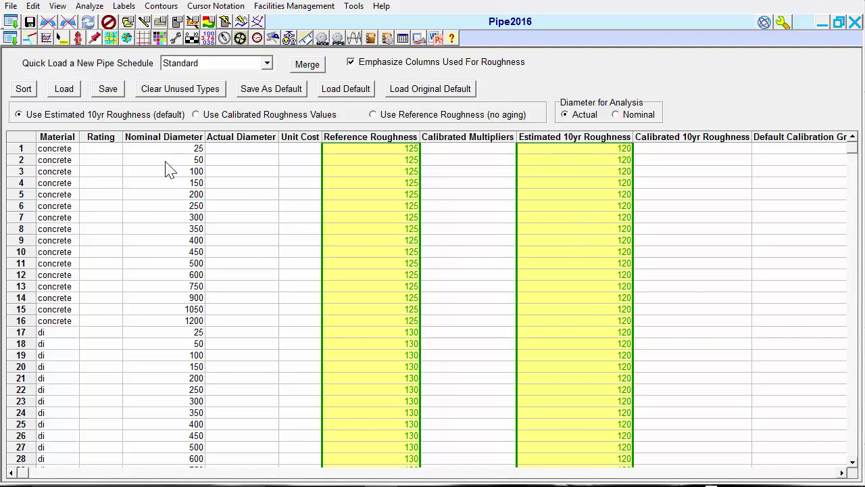
- Create a new KYPipe file with SI units and Other as the liquid, and display its pipe type table
left_click(127, 22)
left_click(103, 62)
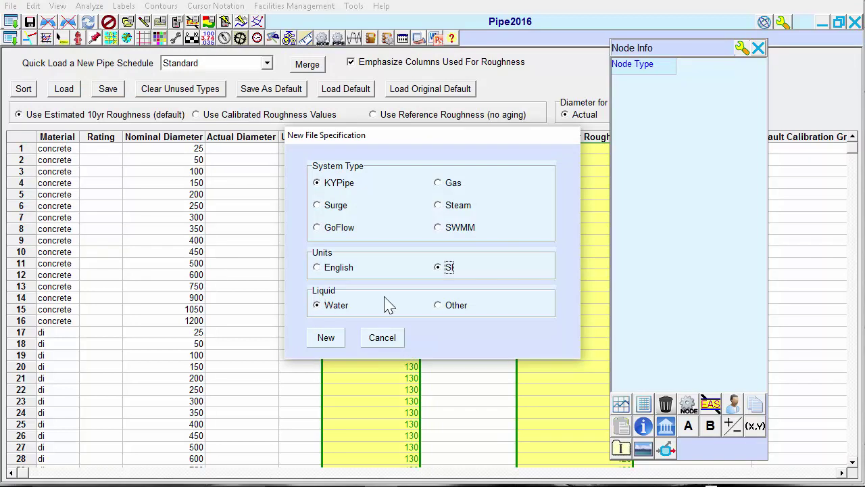
left_click(438, 306)
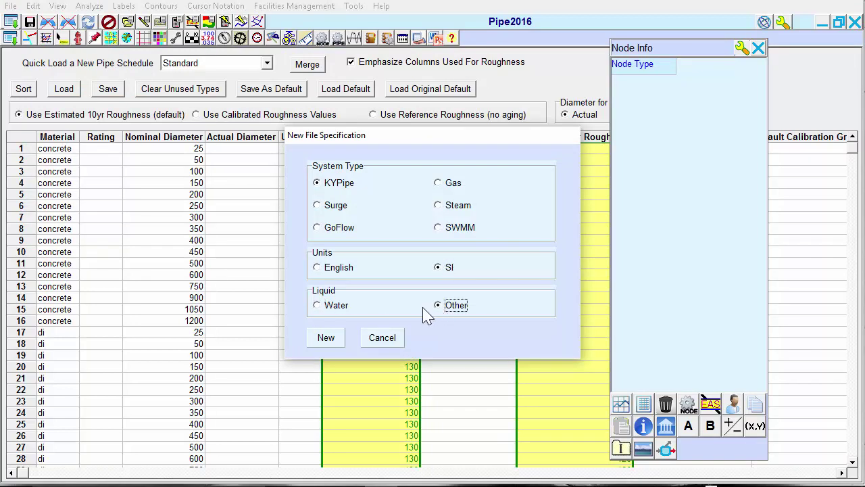
left_click(340, 338)
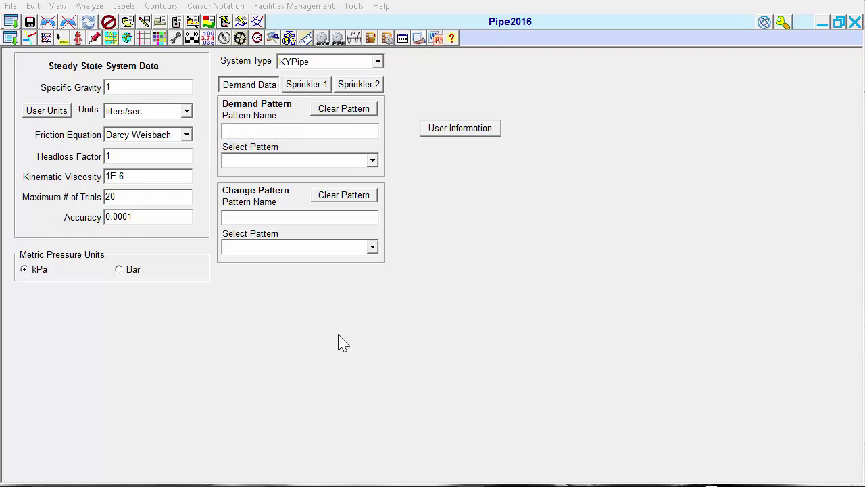
left_click(289, 39)
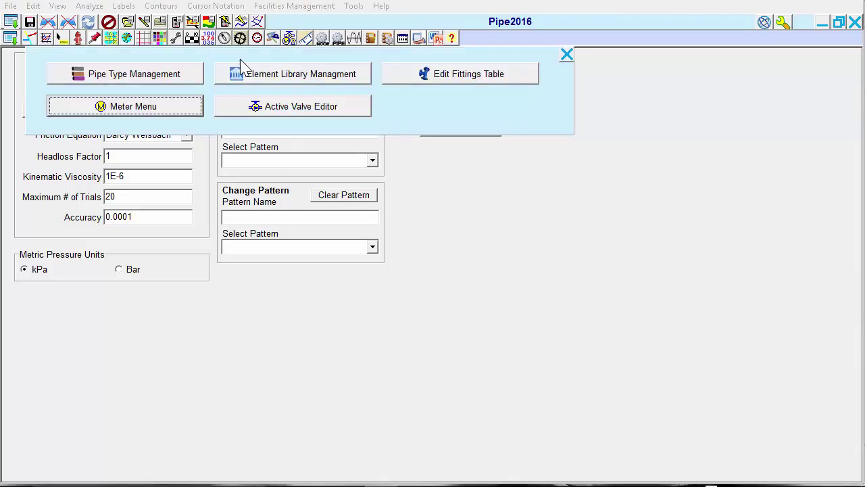
left_click(196, 76)
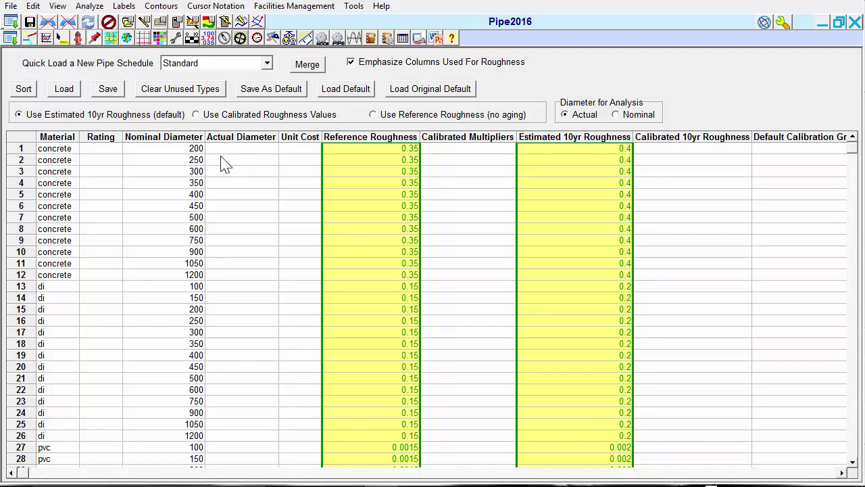
- Create a new GoFlow file with SI units and display its pipe type table
left_click(129, 24)
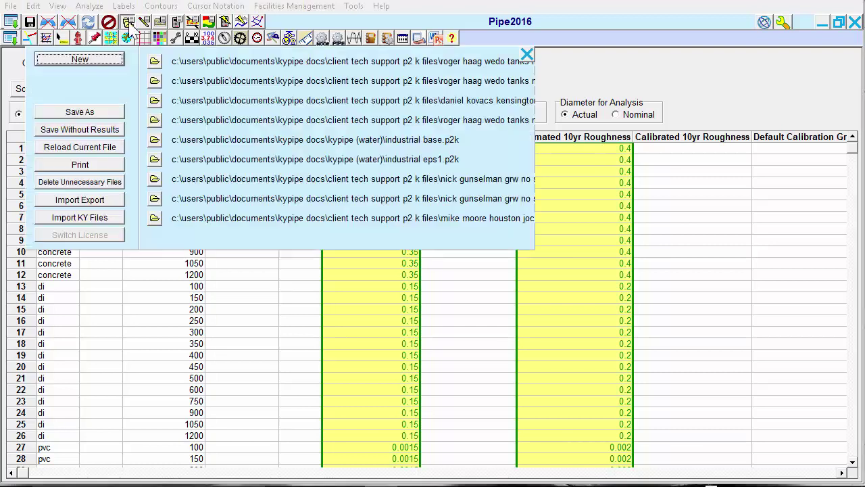
left_click(119, 63)
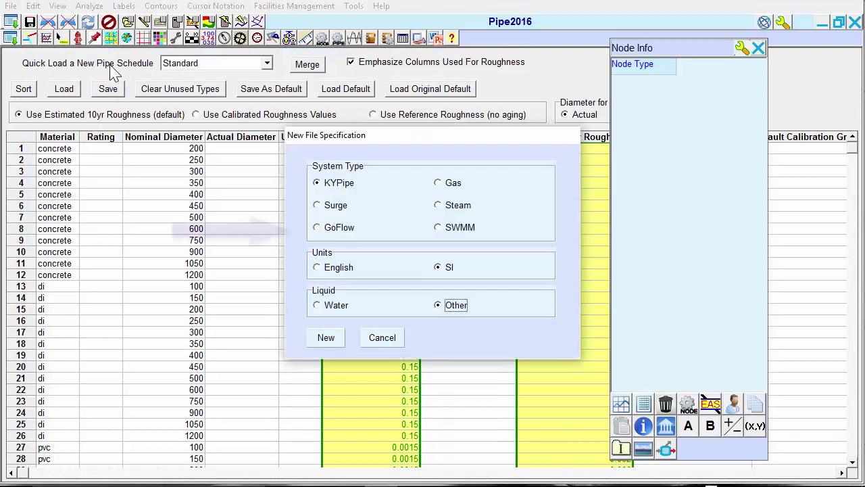
left_click(318, 228)
left_click(326, 338)
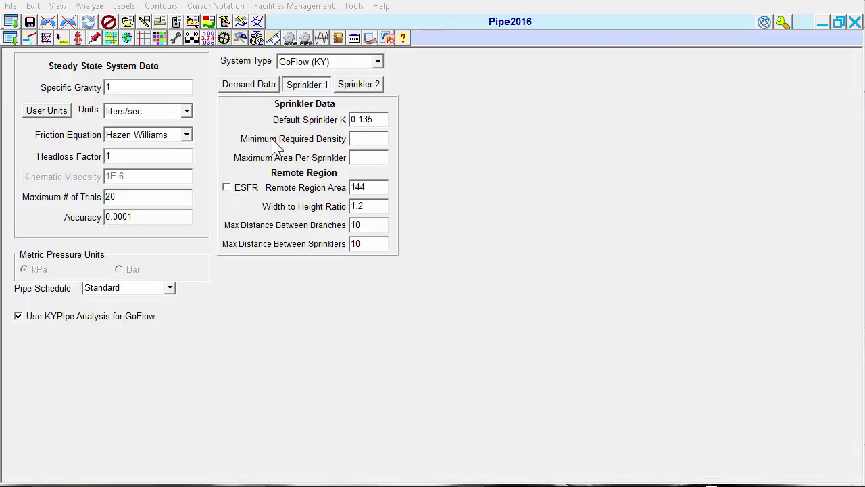
left_click(257, 39)
left_click(177, 75)
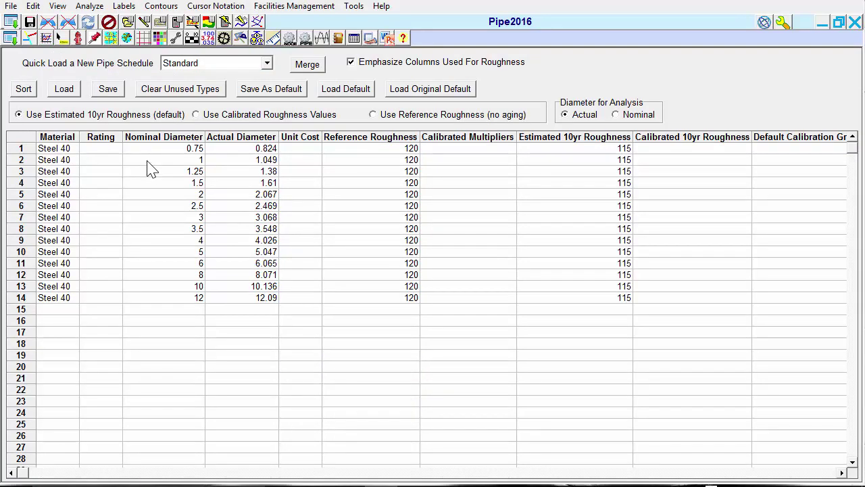
- Start another new file with system type KYPipe, SI units and Other as the liquid
left_click(127, 22)
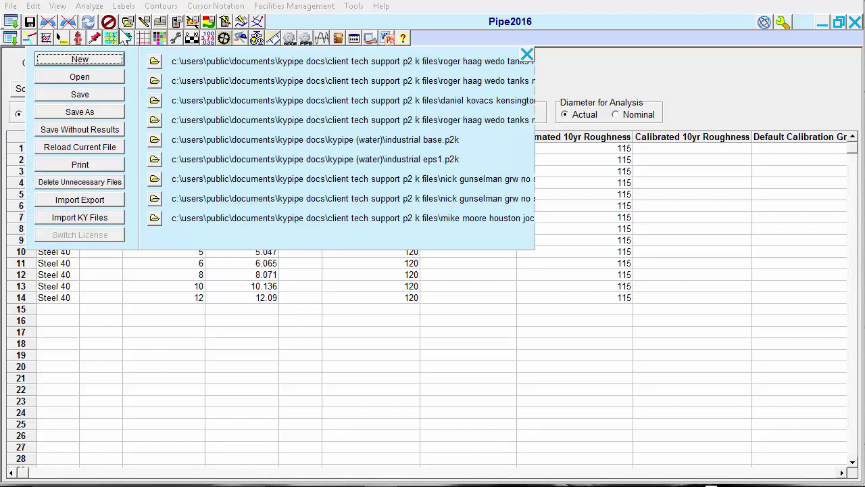
left_click(101, 61)
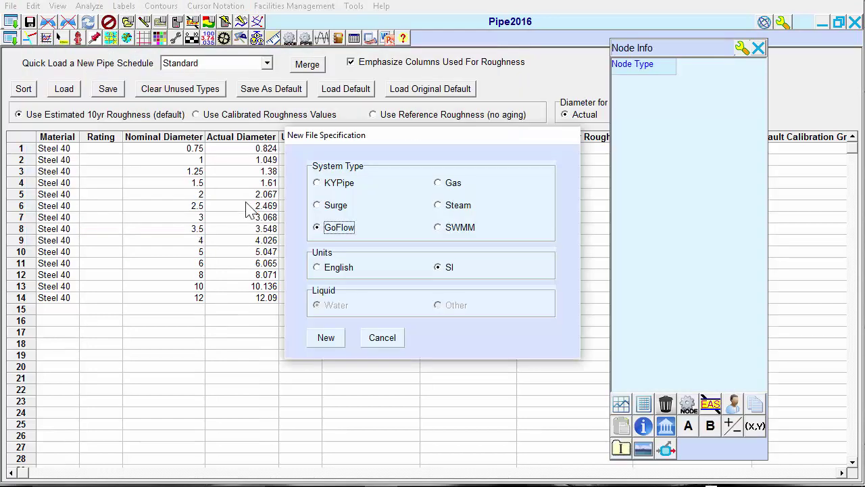
left_click(317, 184)
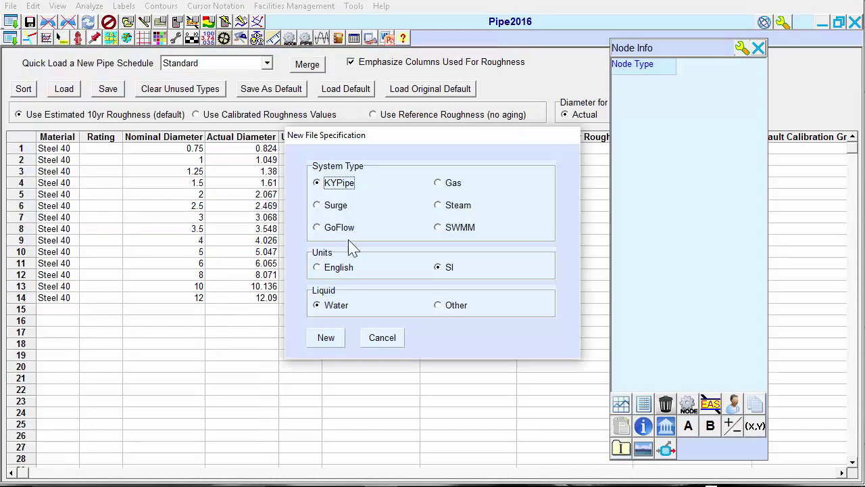
left_click(437, 305)
left_click(336, 340)
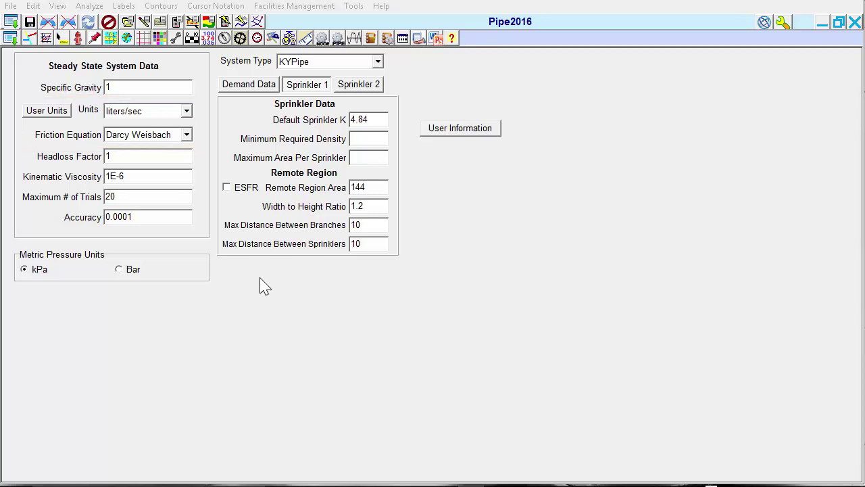
- Change the system data units to US gallons/min and the friction equation to Hazen Williams
left_click(187, 111)
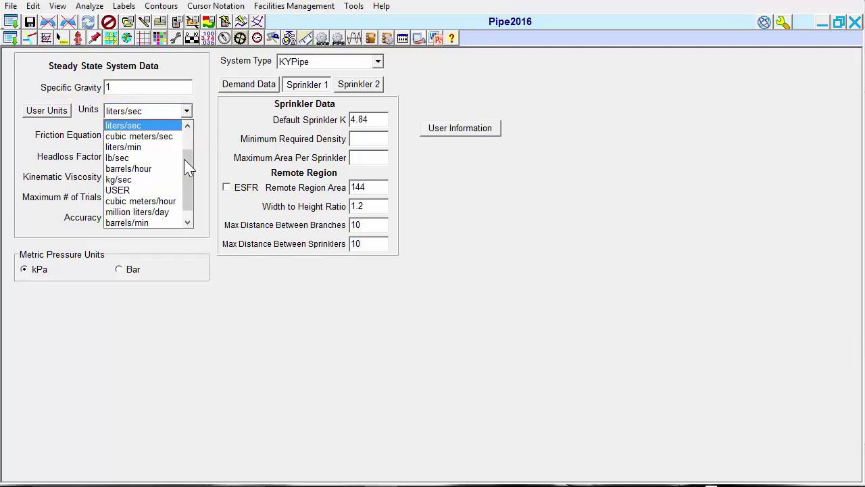
scroll(190, 162, "up", 1)
scroll(190, 145, "up", 1)
left_click(177, 138)
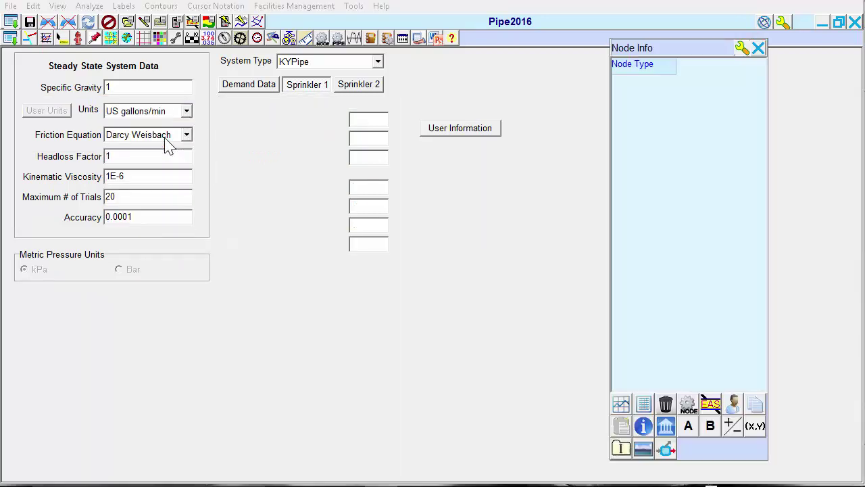
left_click(186, 136)
scroll(184, 154, "up", 1)
left_click(183, 158)
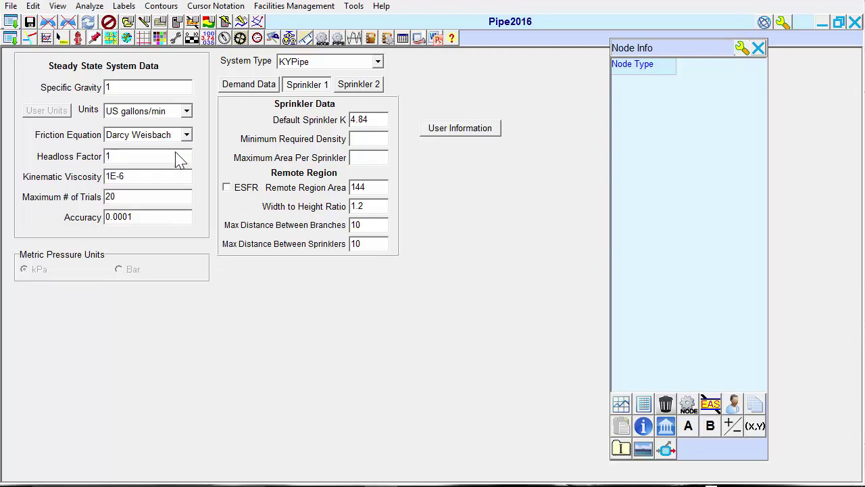
scroll(179, 159, "up", 1)
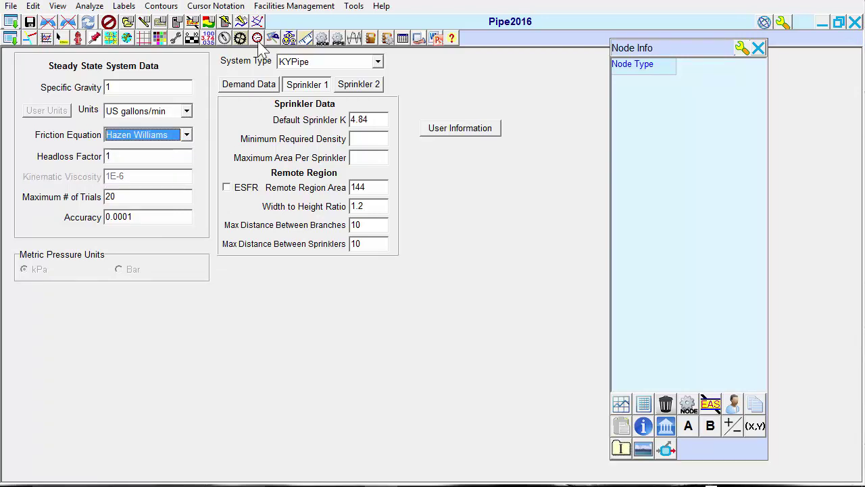
- Open the pipe type table and load the original default pipe types
left_click(286, 38)
left_click(186, 73)
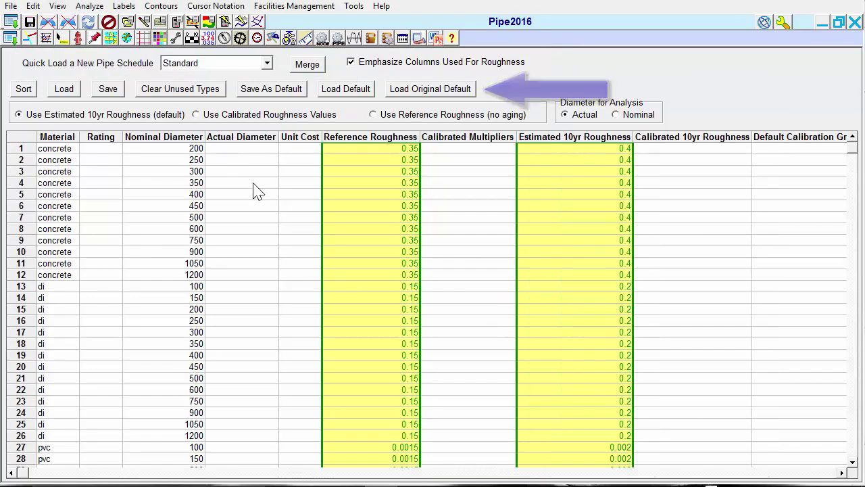
left_click(436, 96)
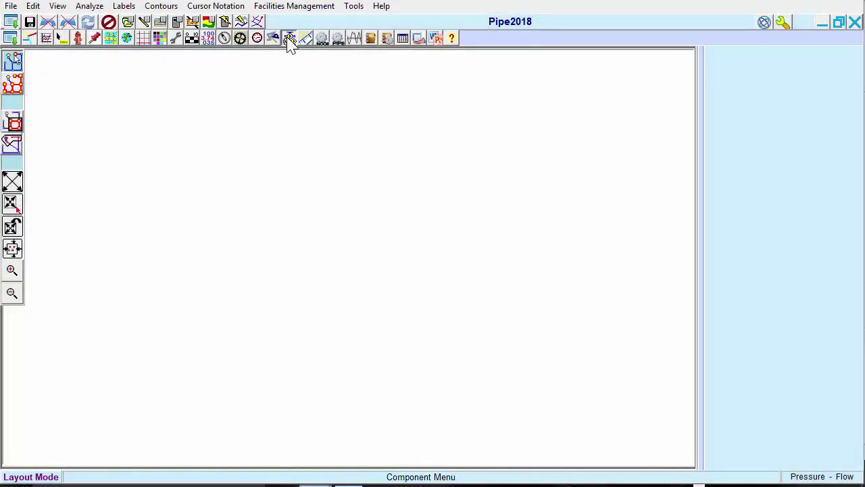
- In Pipe2018, open the pipe type table and look through the concrete, di and pvc entries of the Standard schedule
left_click(290, 38)
left_click(188, 77)
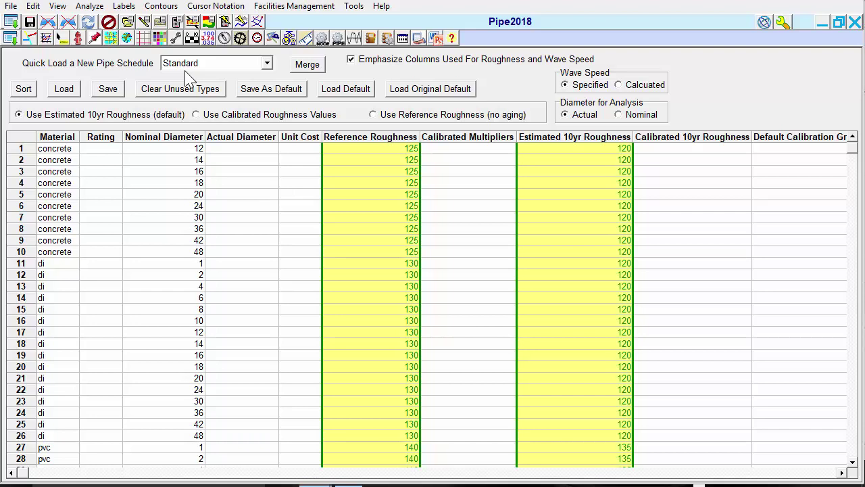
scroll(146, 245, "down", 2)
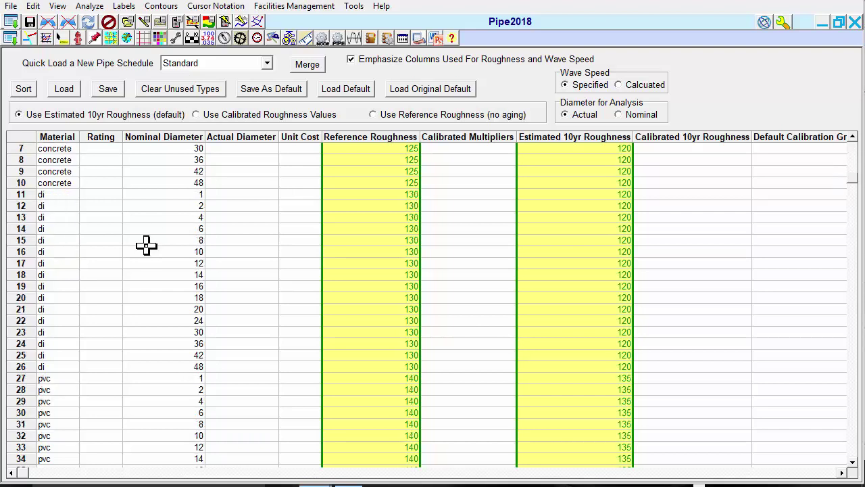
scroll(146, 246, "down", 2)
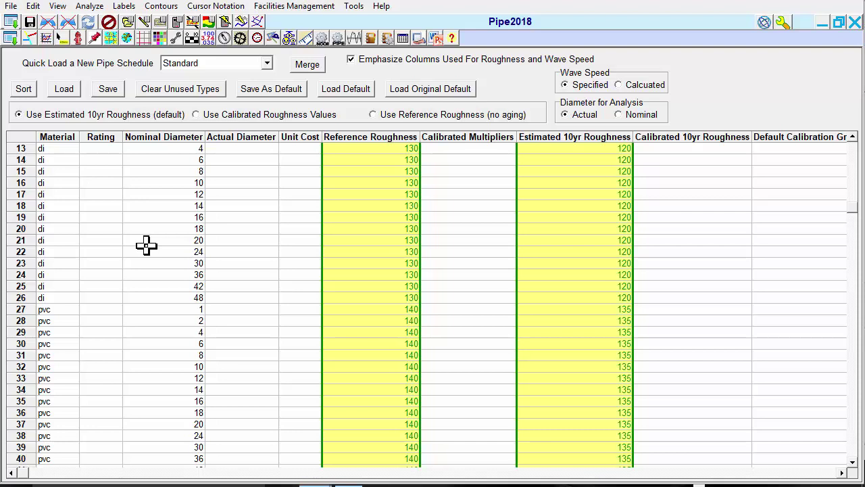
- Load the Allied 10 pipe schedule into the pipe type table, and restore the original default pipe types
left_click(268, 66)
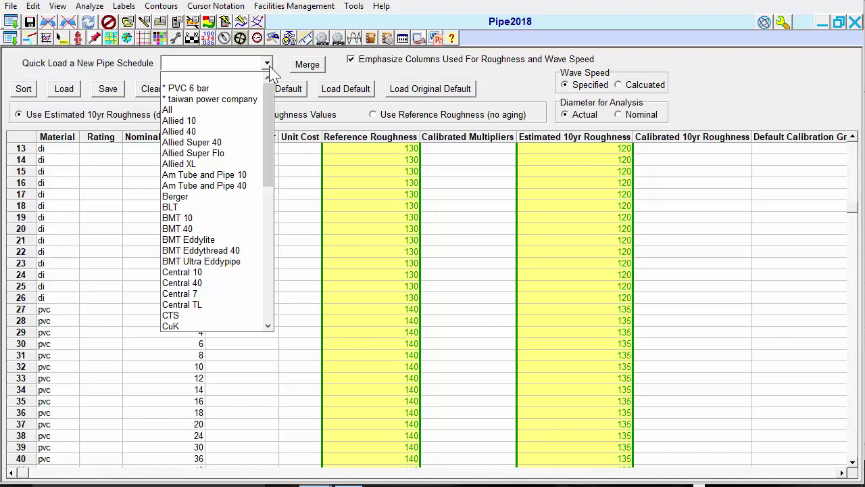
left_click(177, 122)
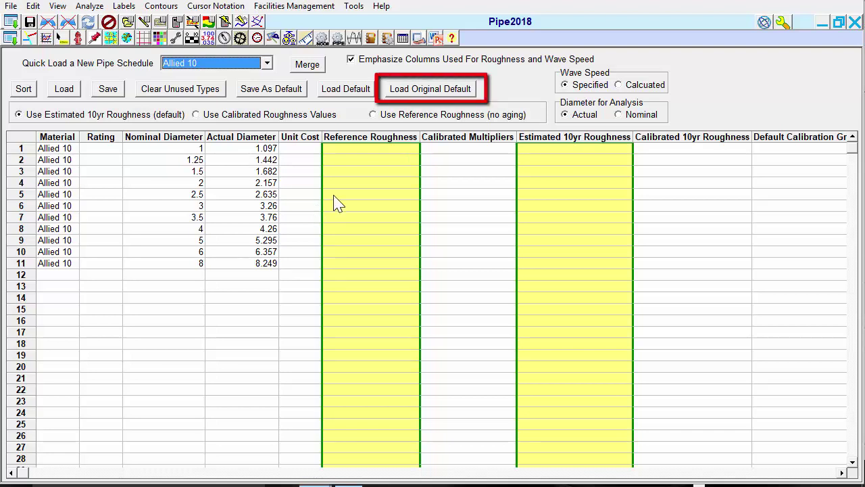
left_click(448, 95)
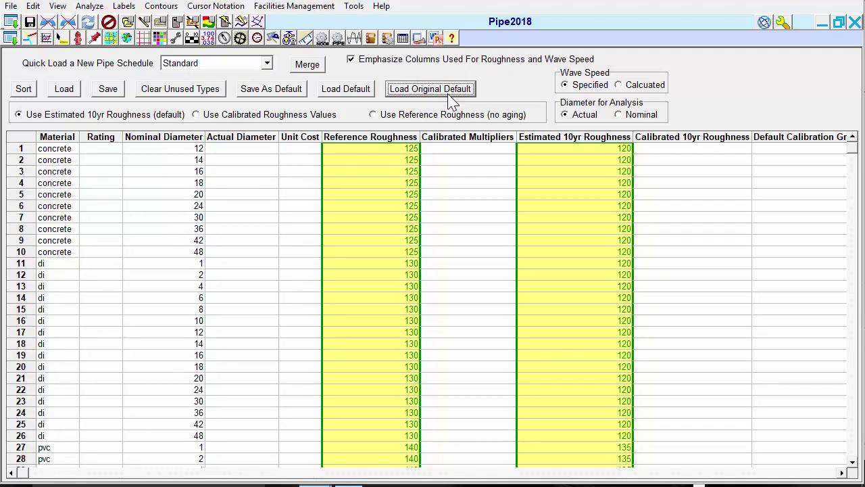
- Add a steel pipe type in row 43 with nominal diameter 6 and reference roughness 135
scroll(252, 313, "down", 6)
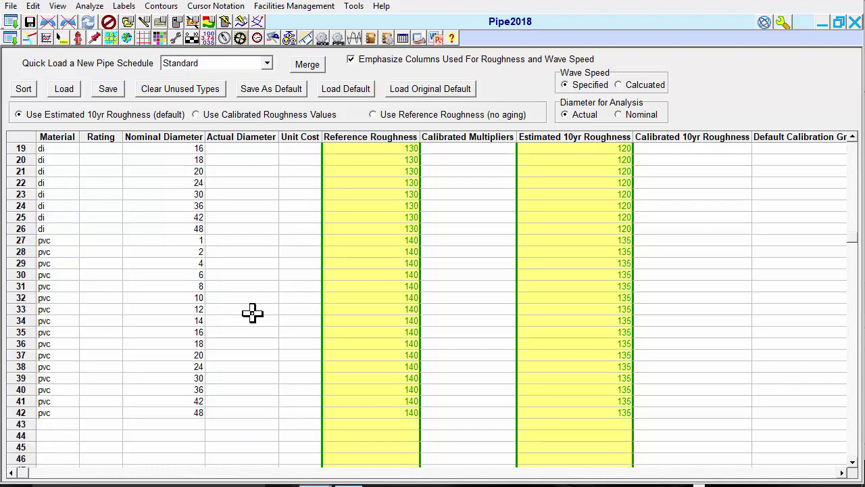
left_click(64, 423)
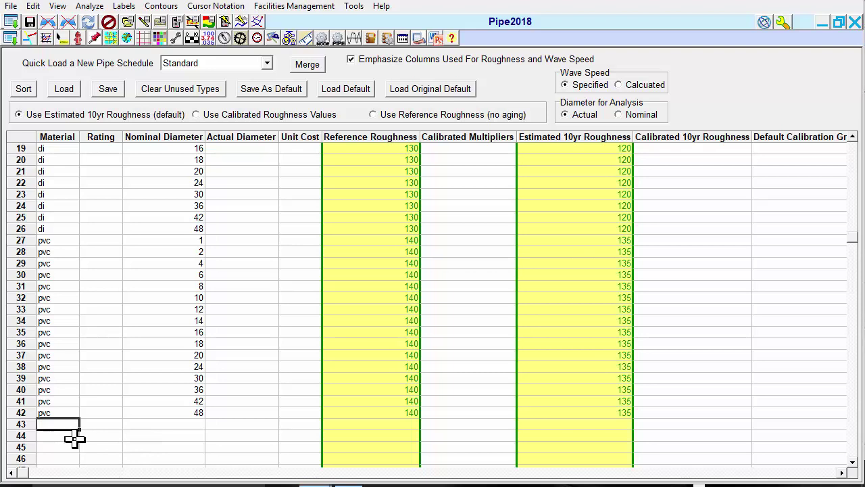
type("steel")
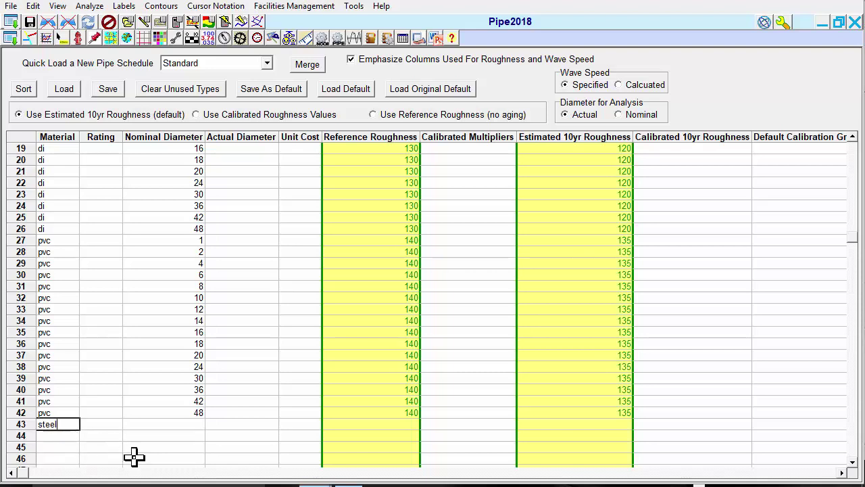
left_click(192, 424)
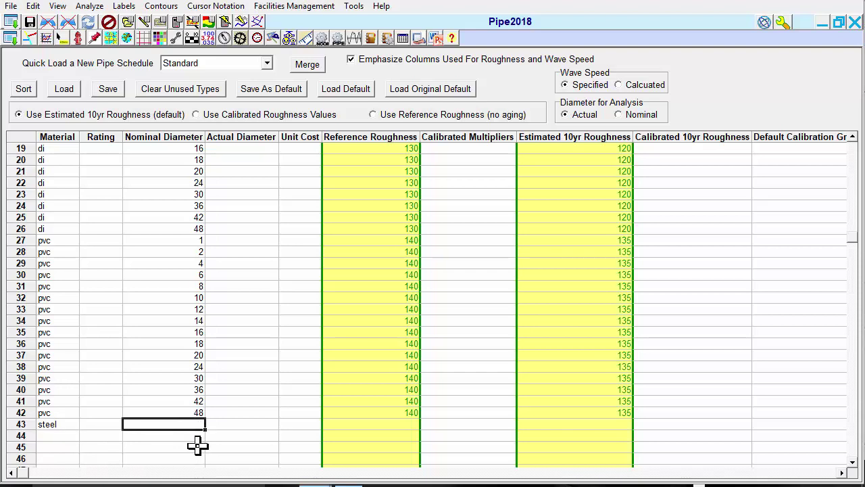
type("6")
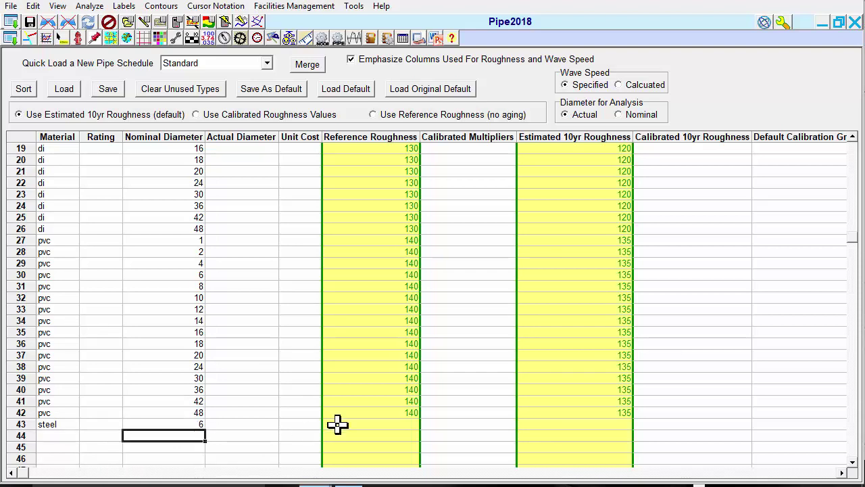
left_click(340, 424)
type("135")
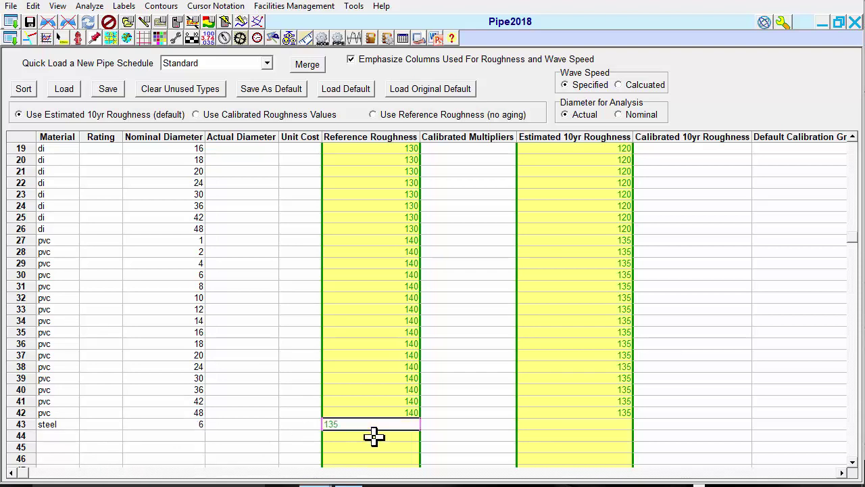
key("Return")
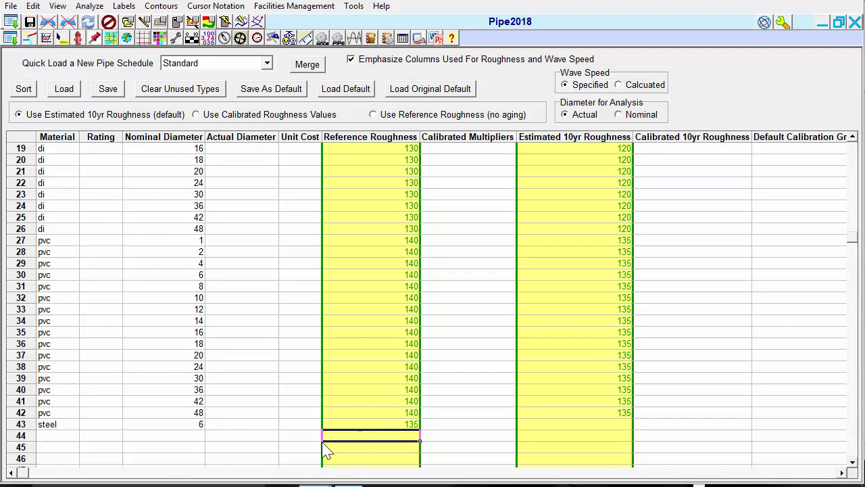
- Add a second steel pipe type in row 44 with nominal diameter 8 and reference roughness 135
left_click(54, 436)
type("steel")
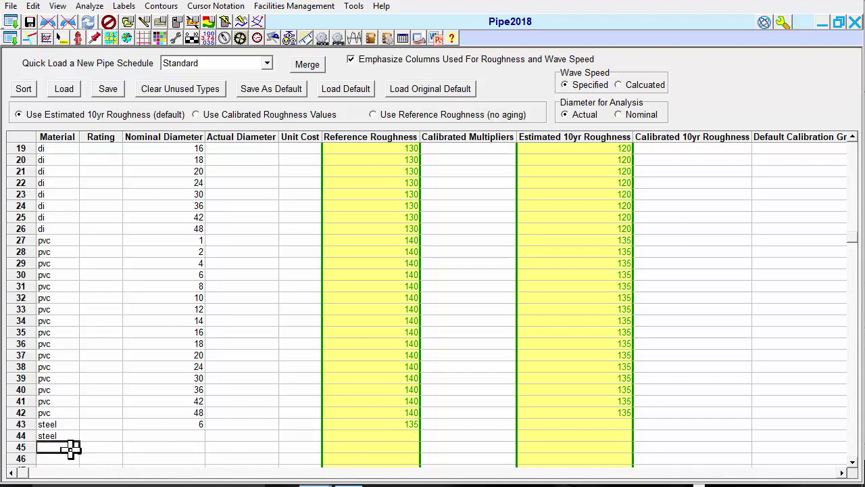
left_click(182, 438)
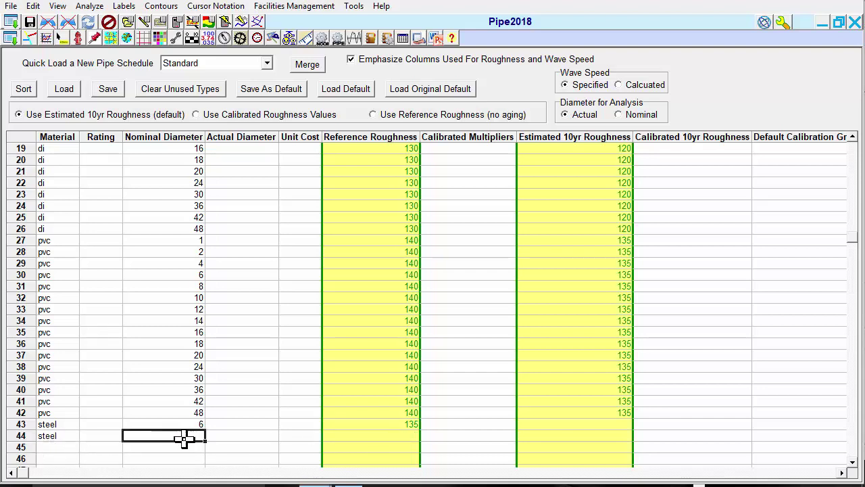
type("8")
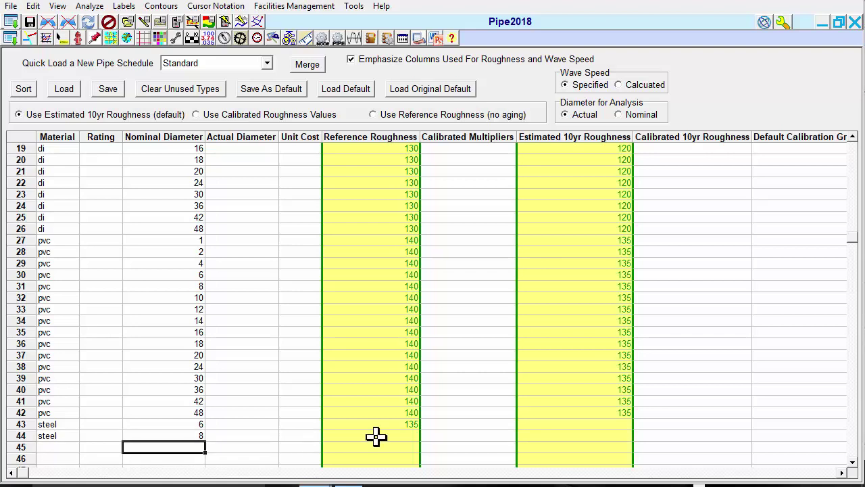
left_click(376, 435)
type("135")
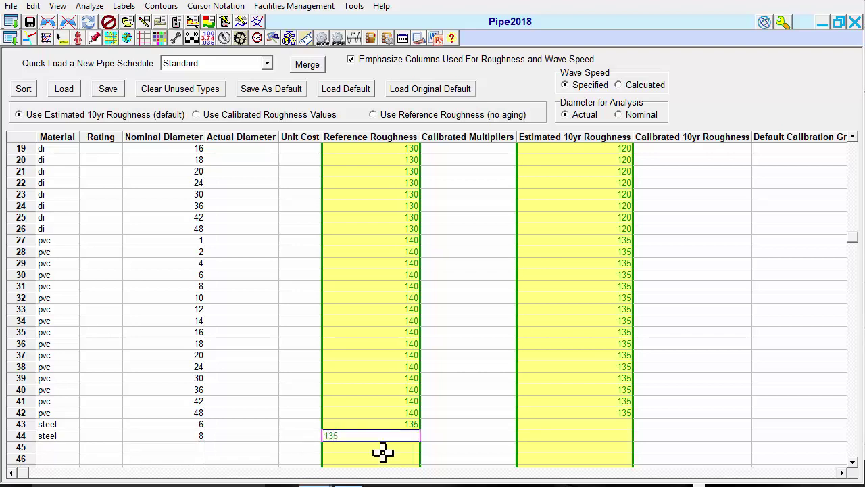
key("Return")
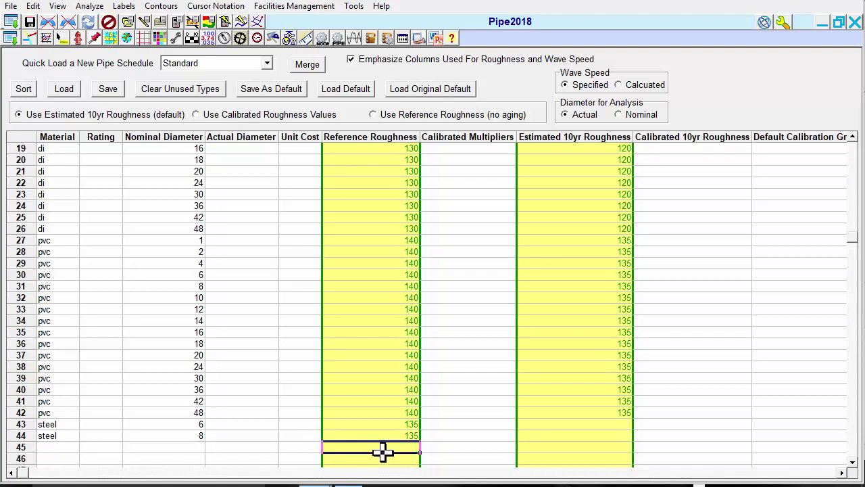
- Set the estimated 10yr roughness of both steel pipe types to 128
left_click(611, 424)
type("128")
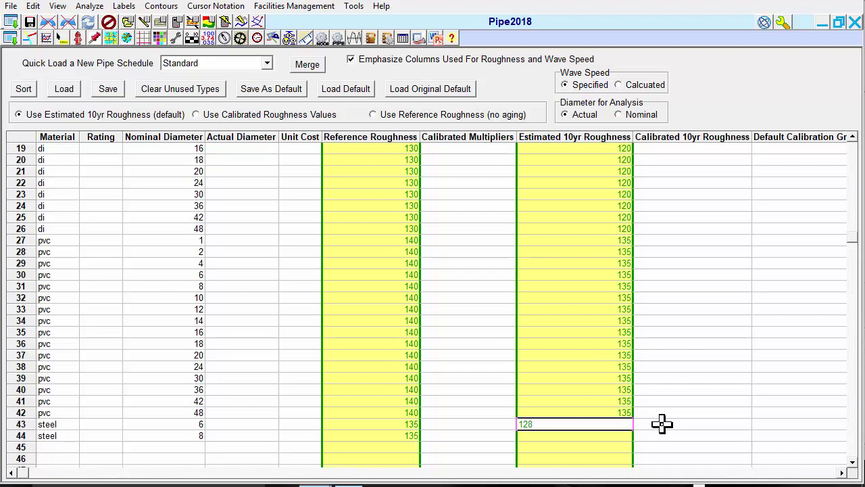
key("Return")
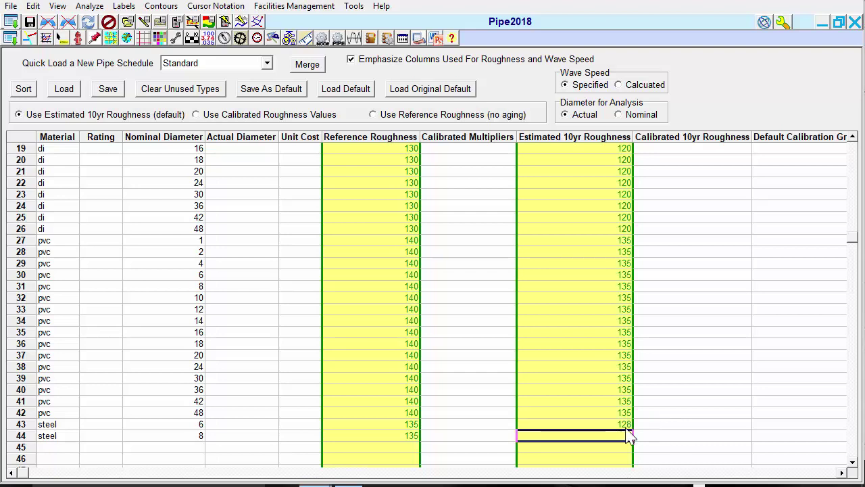
type("128")
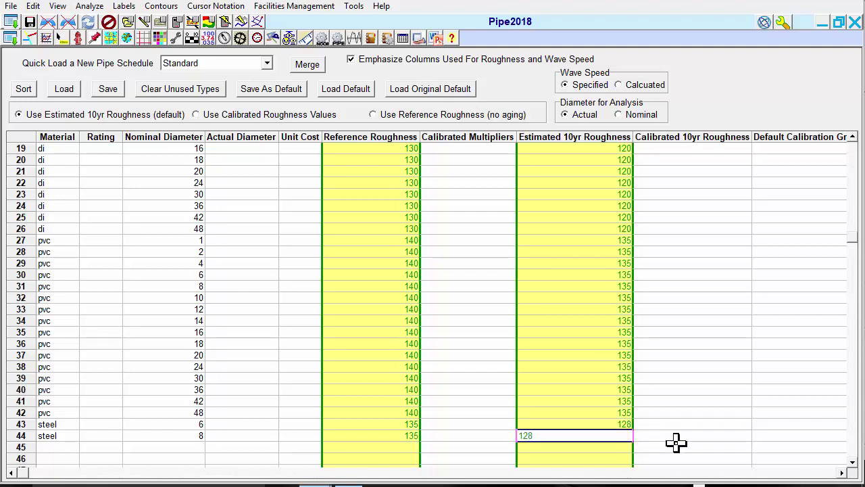
key("Return")
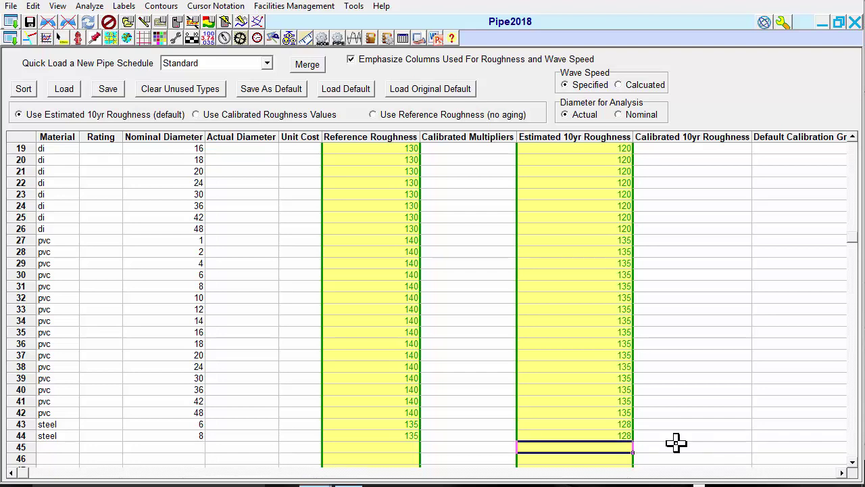
scroll(676, 443, "down", 2)
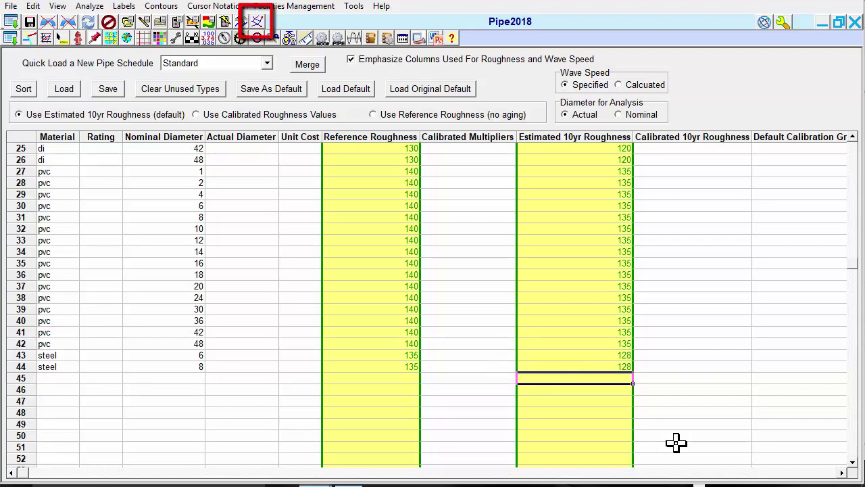
- Return to the map and draw a horizontal pipe about 306 ft long between two new junctions
left_click(258, 22)
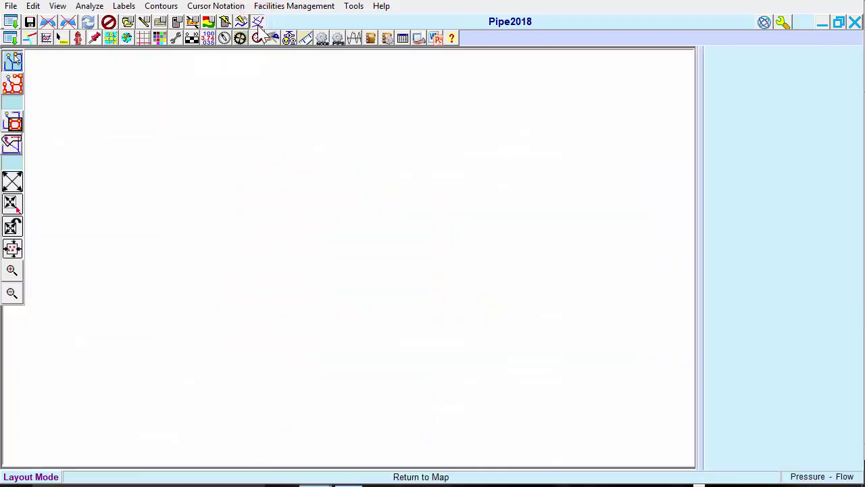
left_click(179, 241)
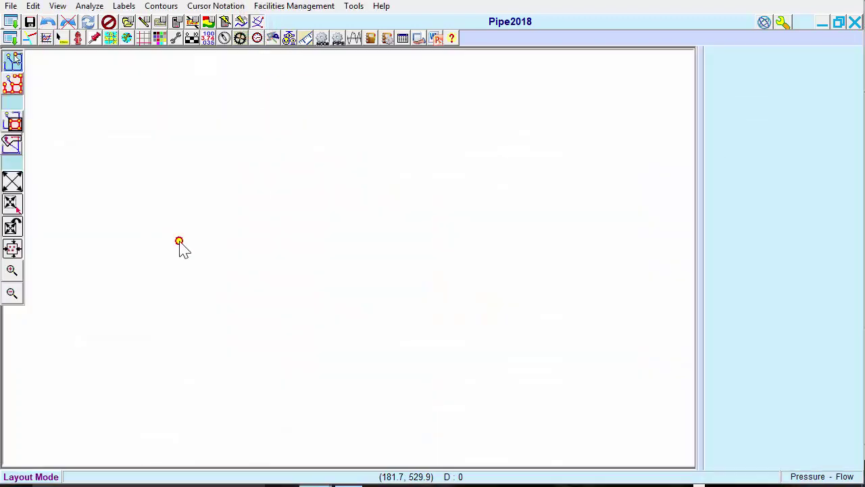
left_click(342, 242)
mouse_move(342, 242)
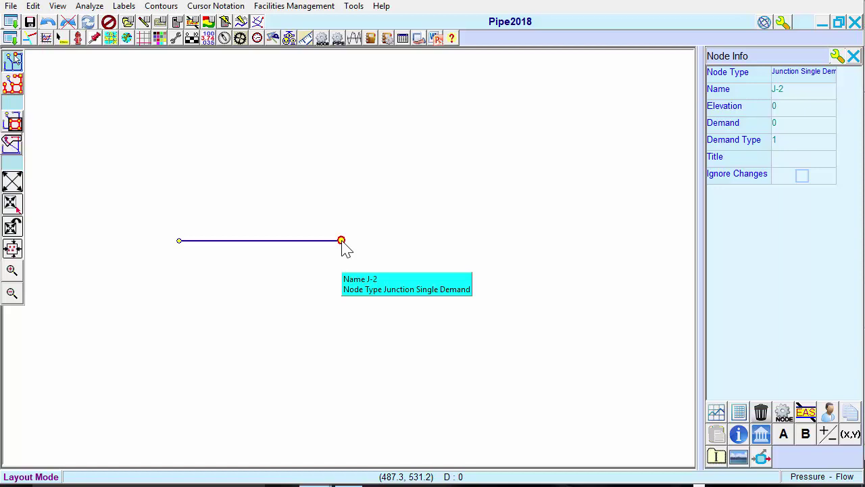
- Select the new pipe, open its pipe type list and look through the available types down to the steel entries
left_click(307, 242)
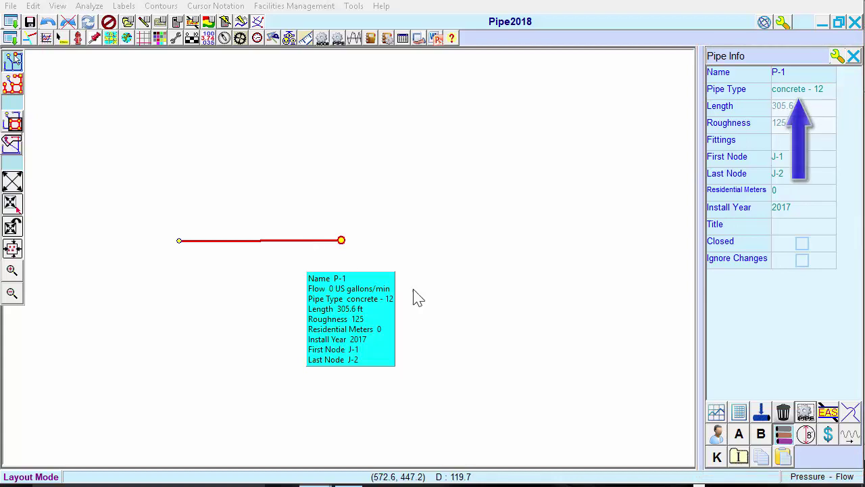
left_click(798, 95)
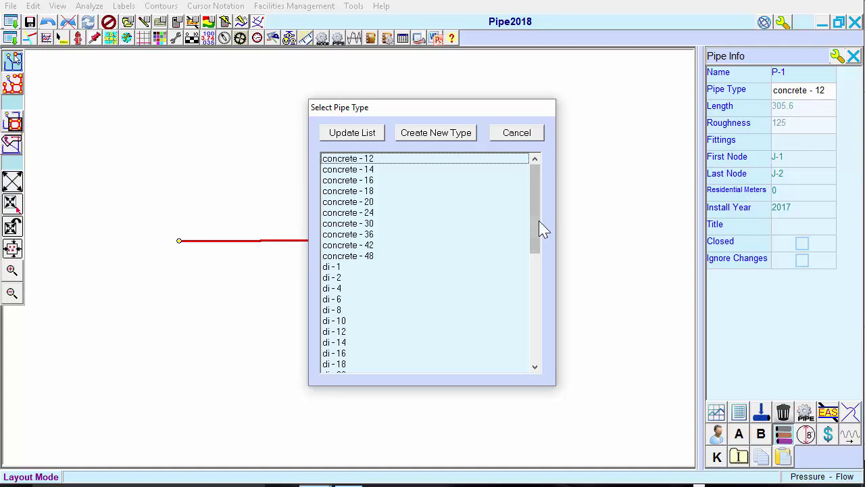
left_click_drag(534, 243, 534, 370)
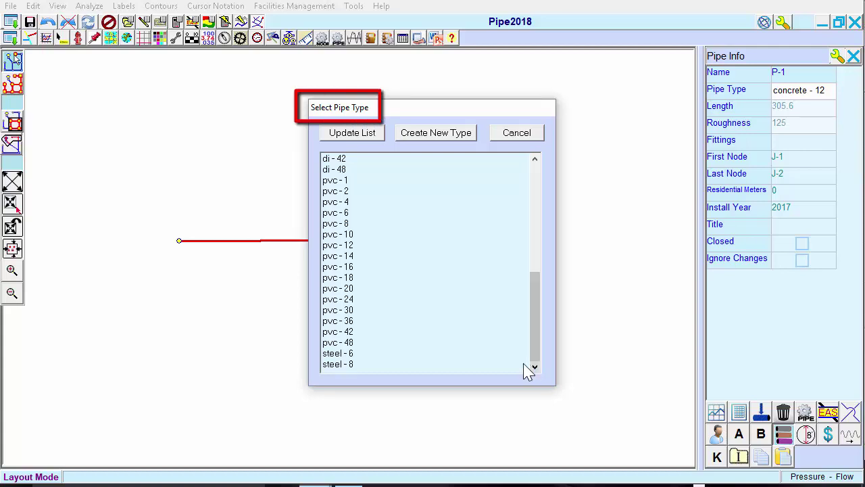
- Create a new steel pipe type with nominal diameter 10, reference roughness 135 and 10-year roughness 128
left_click(444, 138)
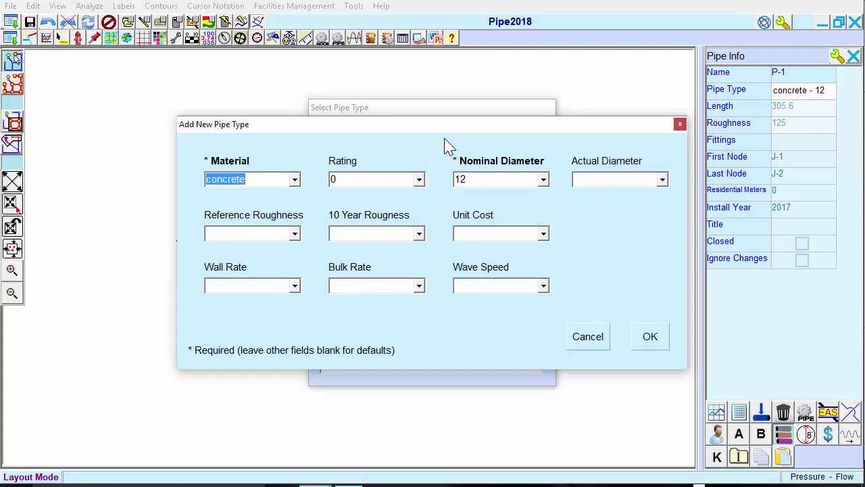
left_click(295, 179)
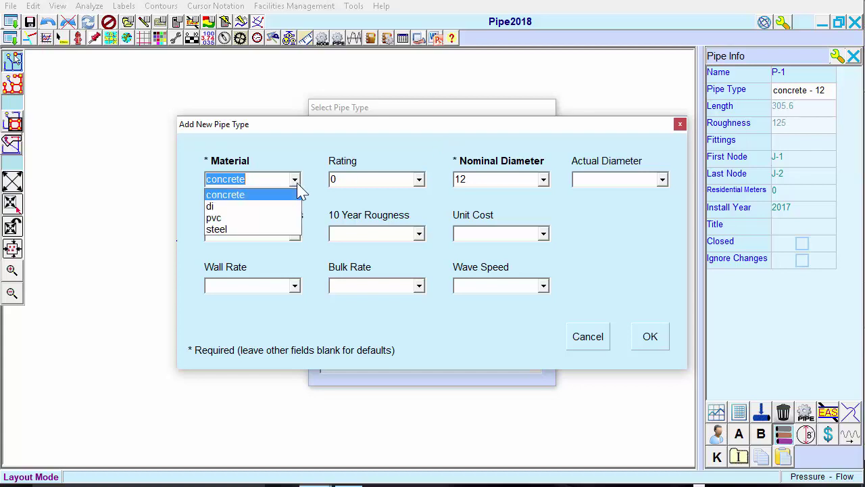
left_click(257, 229)
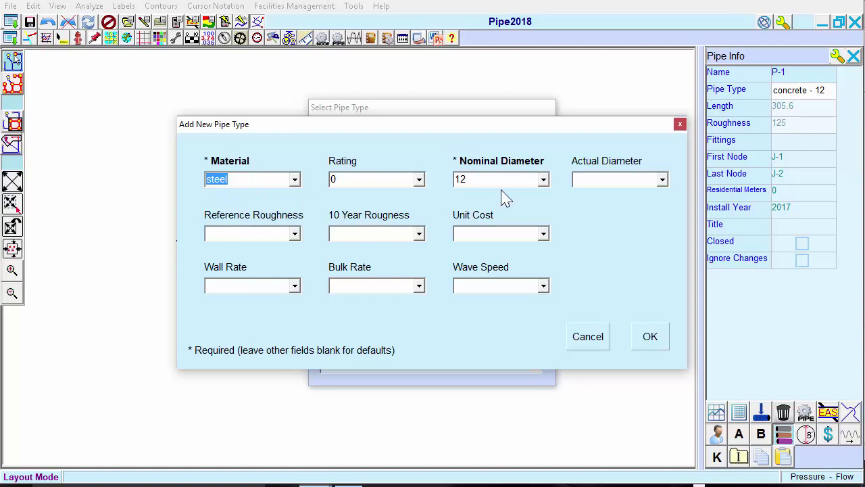
left_click_drag(527, 179, 457, 188)
type("10")
left_click(295, 233)
left_click(263, 269)
left_click(419, 236)
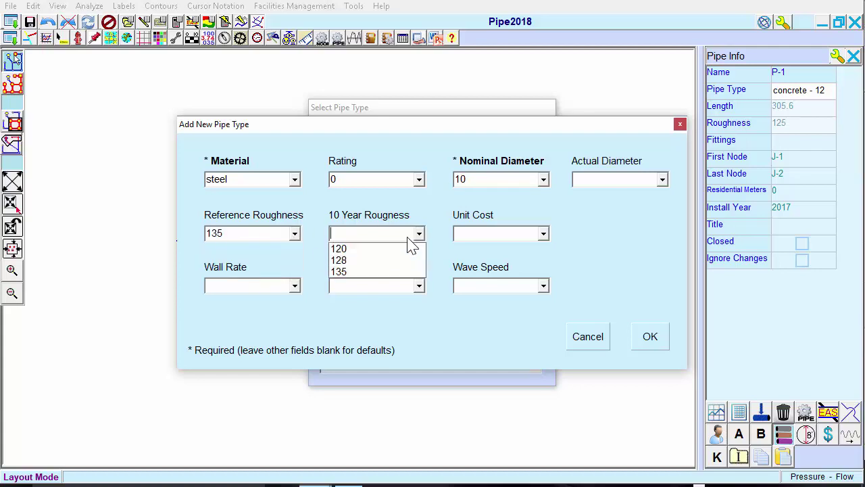
left_click(390, 259)
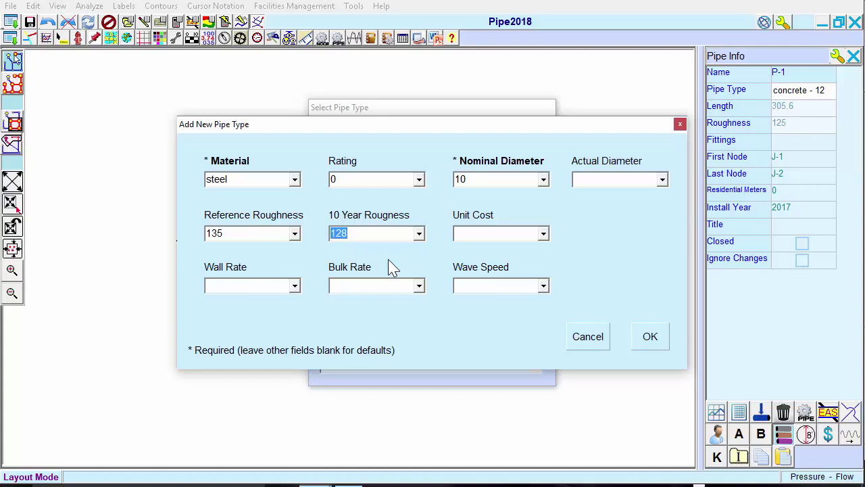
left_click(649, 338)
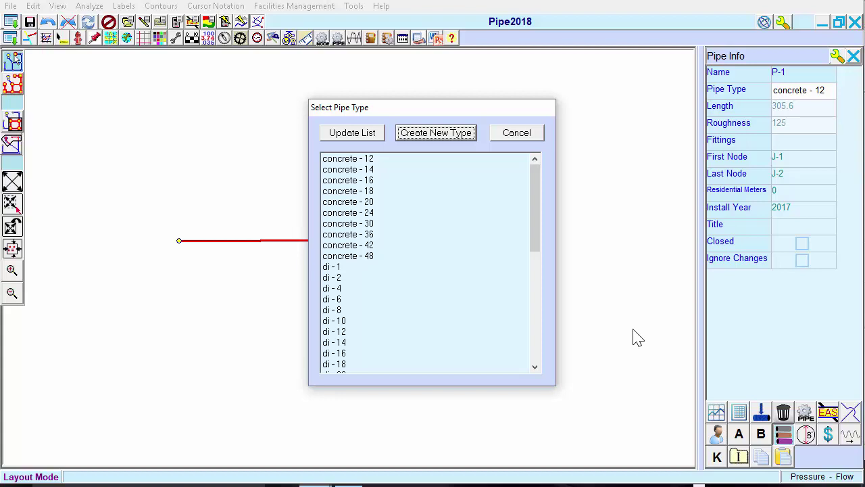
- Assign the steel - 6 type to the selected pipe and show its diameter, material and rating as separate fields
left_click_drag(539, 261, 535, 372)
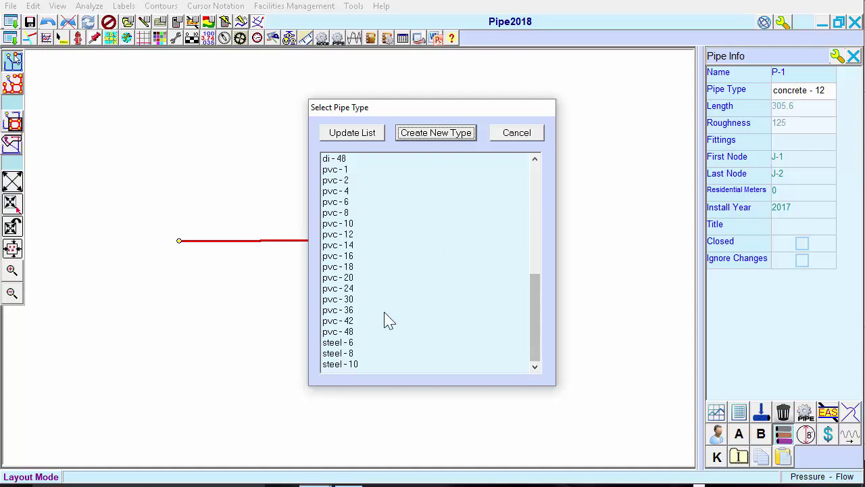
double_click(355, 343)
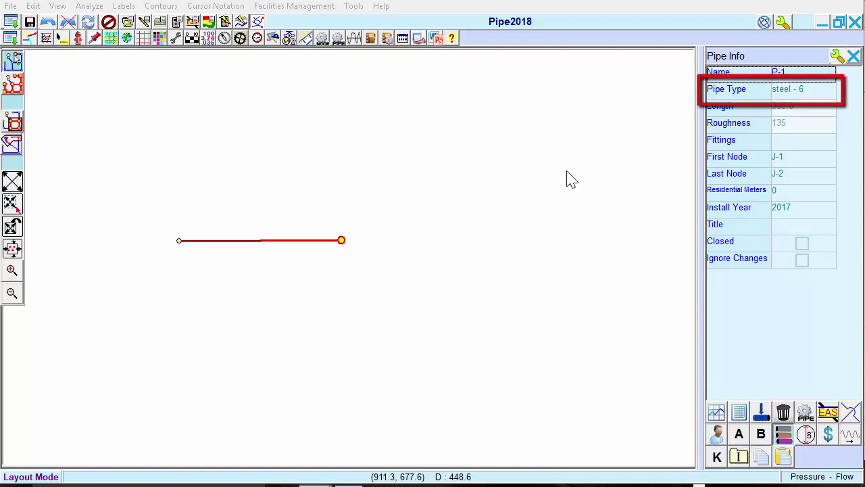
left_click(783, 436)
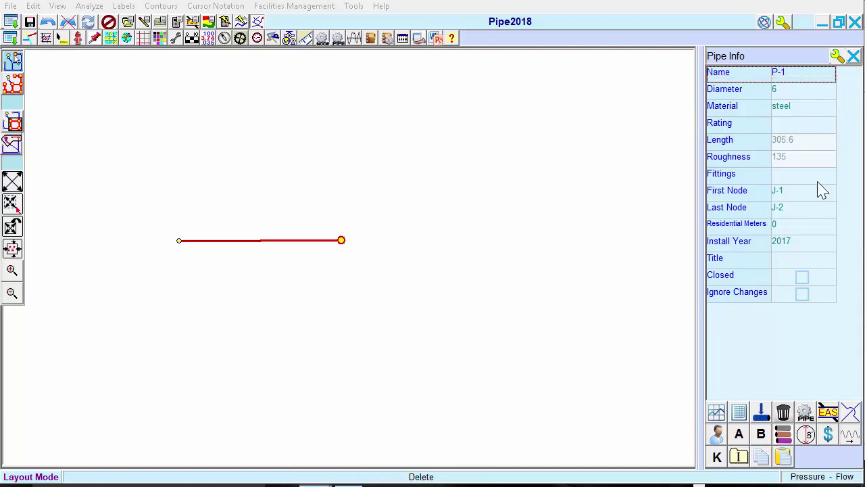
- Set the selected steel pipe's diameter to 12 and add the new pipe type with reference roughness 135 and 10-year roughness 128
left_click(796, 96)
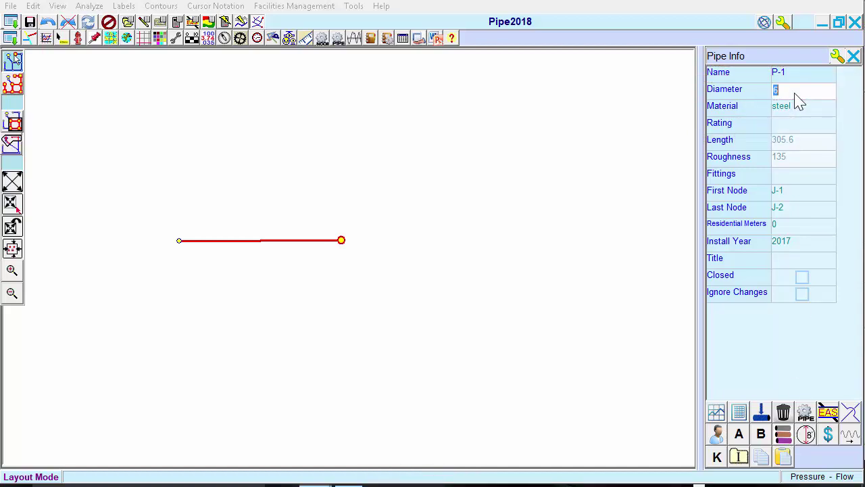
type("12")
key("Return")
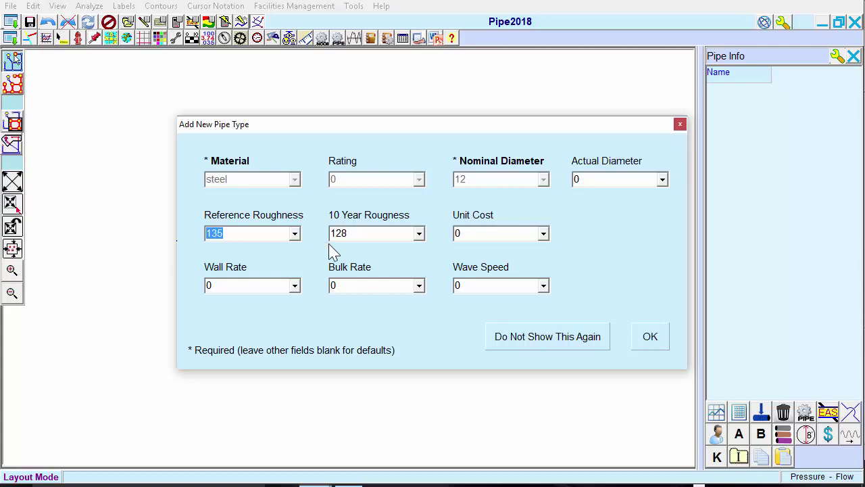
left_click(651, 336)
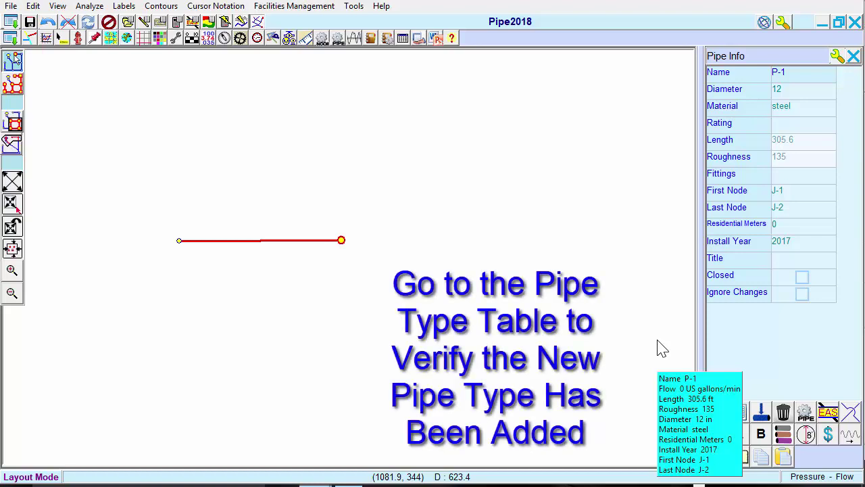
- Save the pipe type table as a schedule named Lexington Pipes and open the list of quick-load schedules
left_click(287, 44)
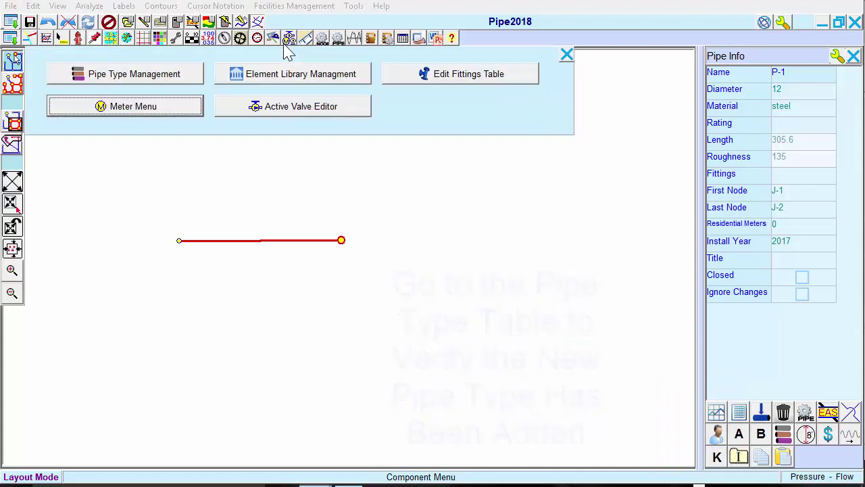
left_click(187, 87)
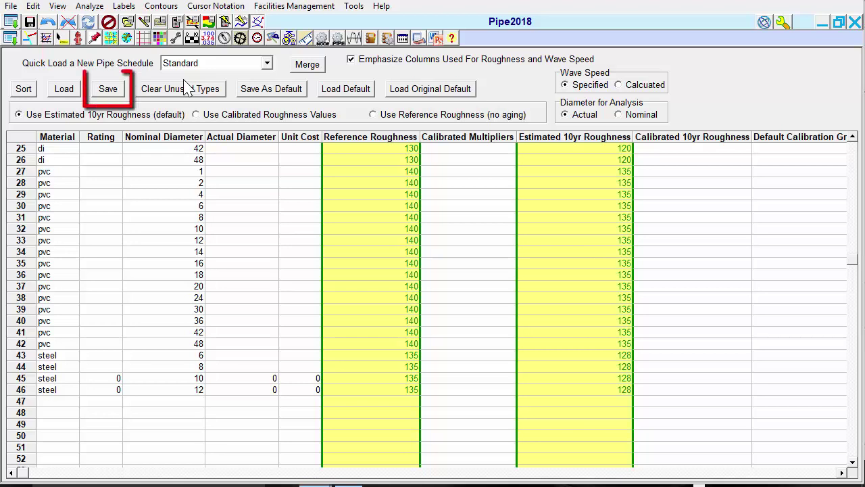
left_click(112, 94)
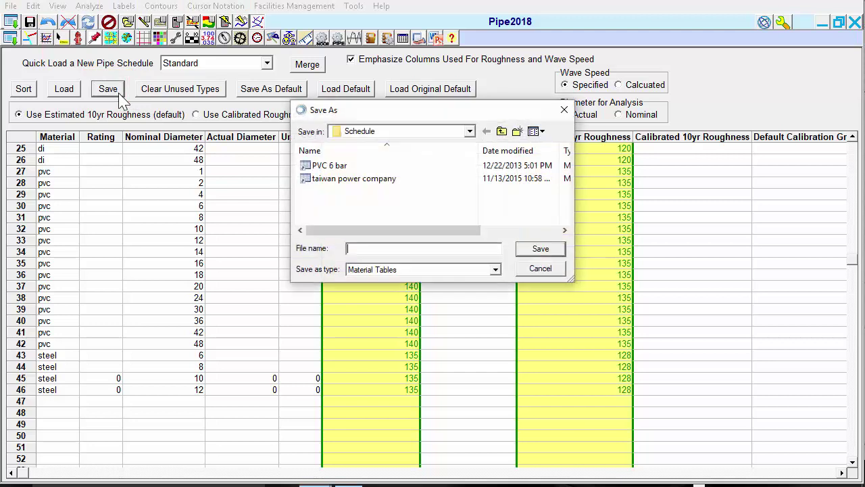
type("Lexington Pipes")
left_click(541, 249)
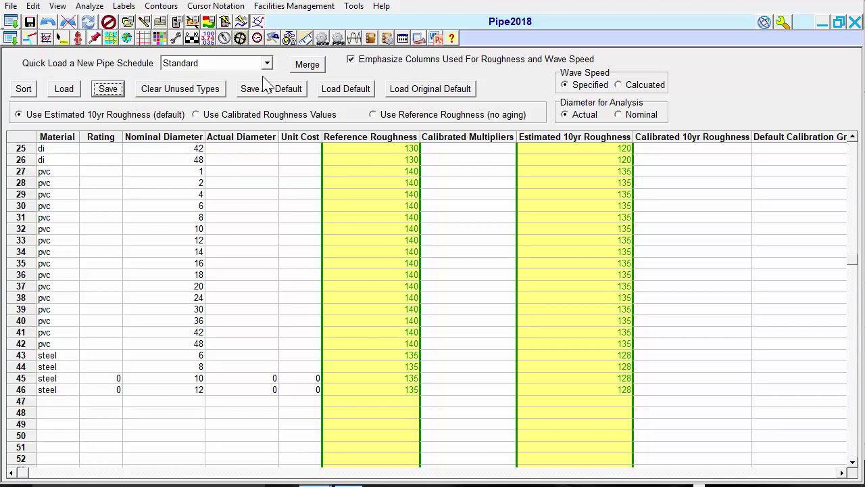
left_click(267, 63)
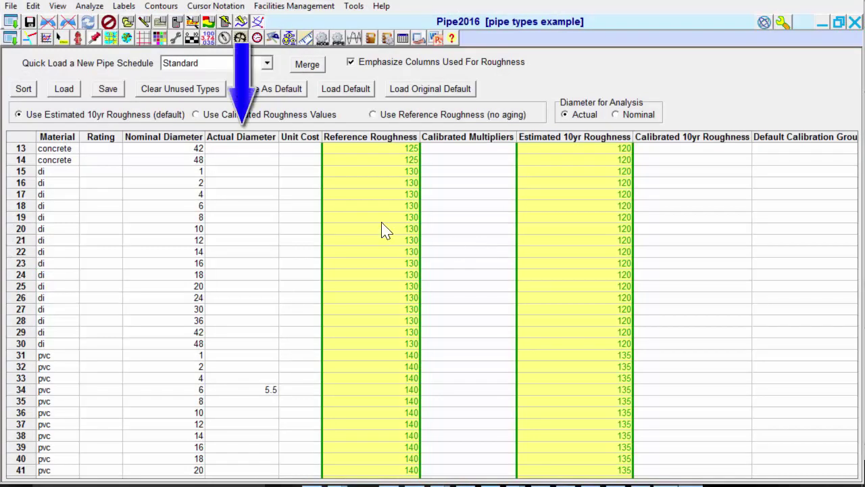
- Set the 4-inch di type's actual diameter to 3.75 and try nominal diameters for analysis before returning to actual
left_click(250, 197)
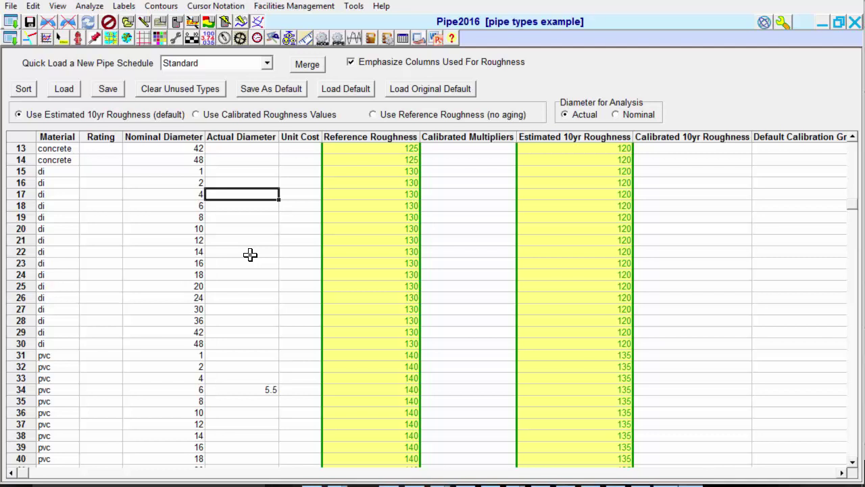
type("3.75")
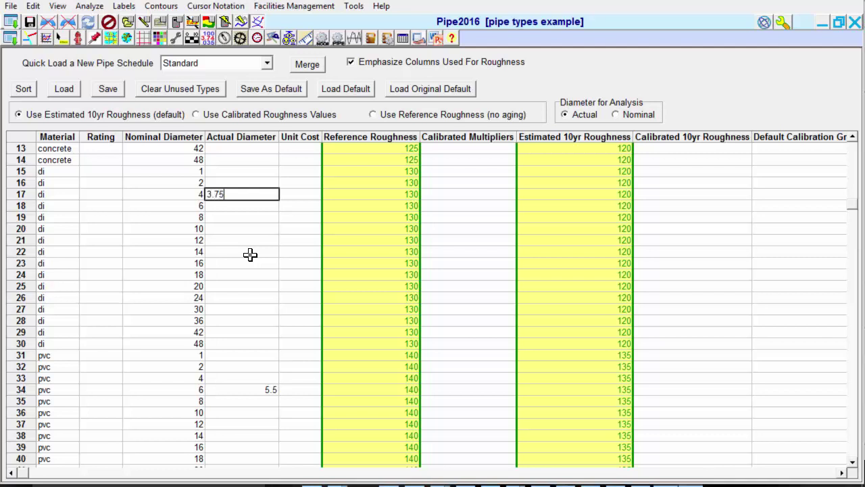
key("Return")
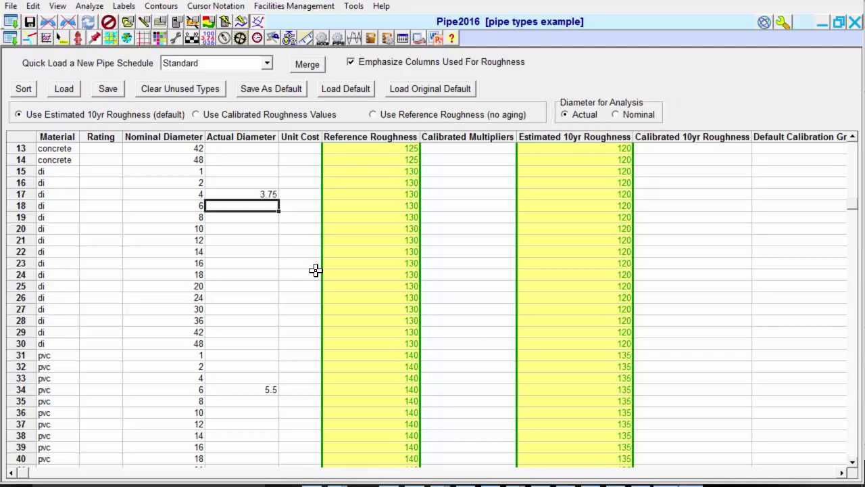
left_click(616, 114)
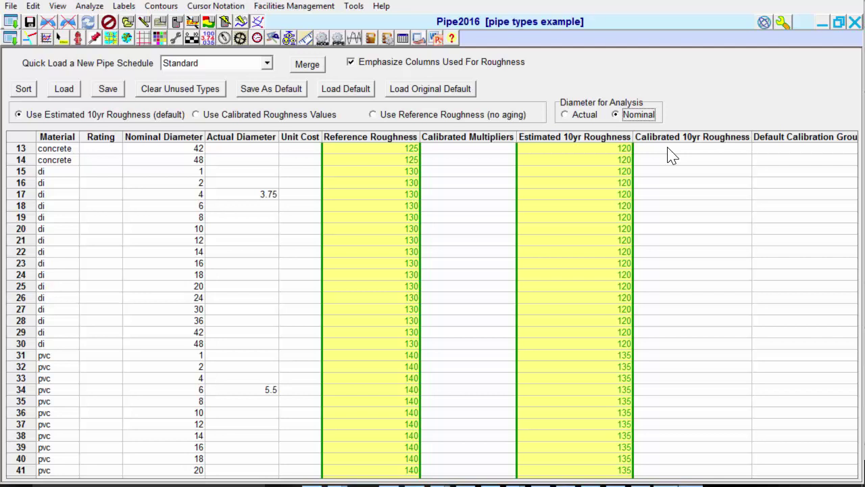
left_click(567, 116)
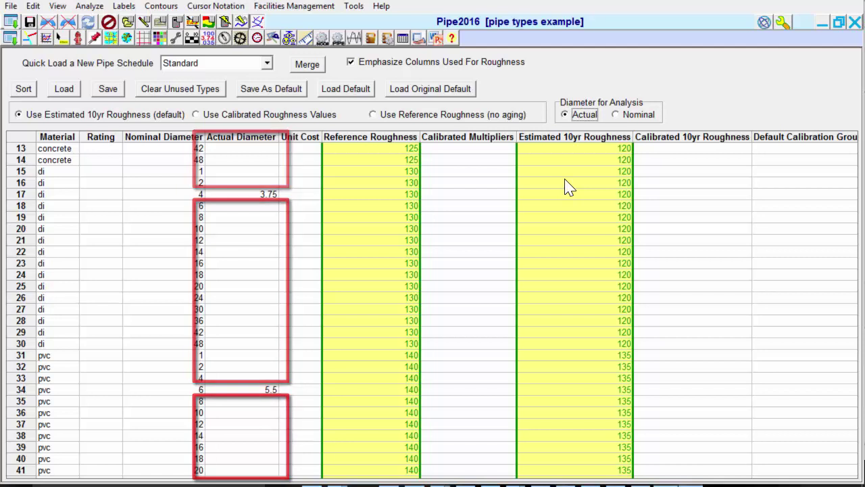
- Set the actual diameter to 0 for the 24-inch di type and 7.75 for the 8-inch pvc type
left_click(275, 298)
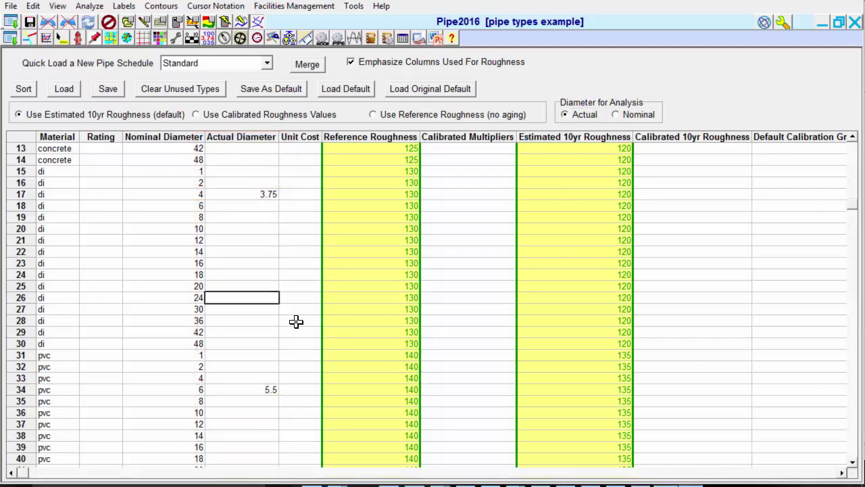
type("0")
key("Return")
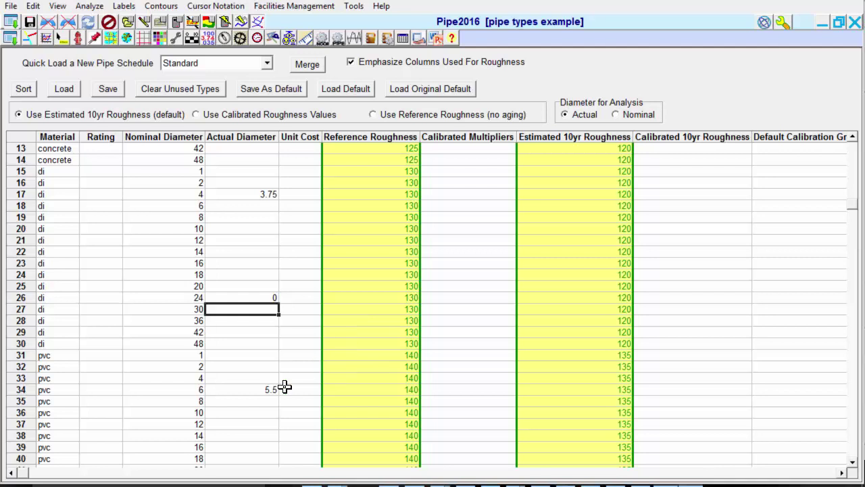
left_click(253, 403)
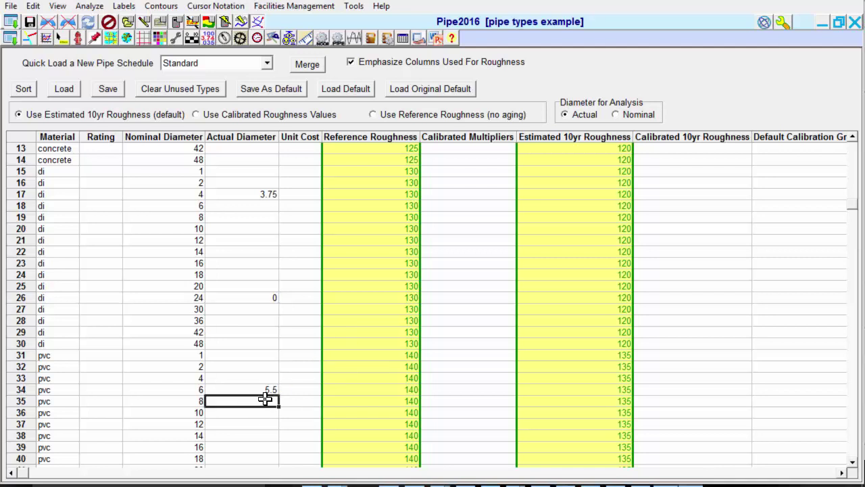
double_click(267, 399)
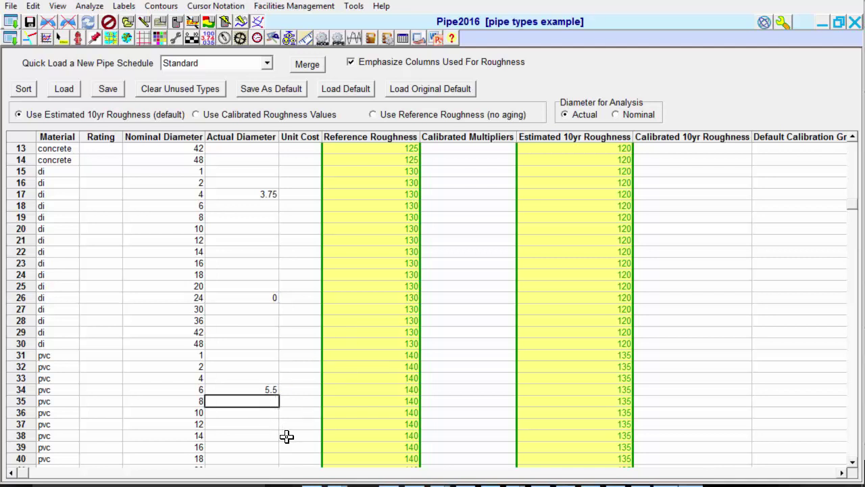
type(".75")
key("Return")
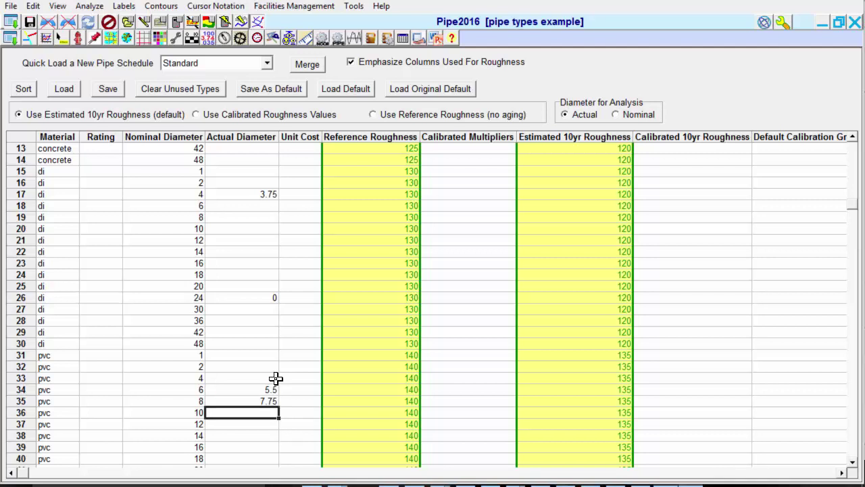
- Analyze the network from the map and examine the pipe diameters in the report's pipeline data
left_click(261, 22)
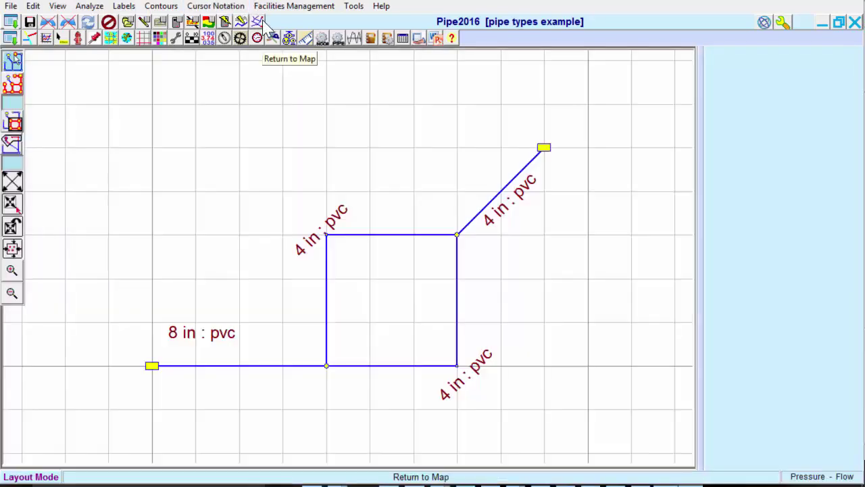
left_click(228, 22)
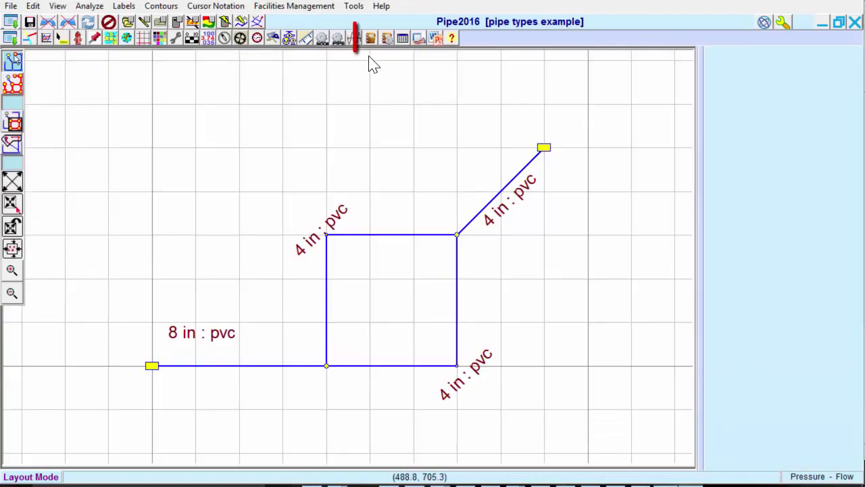
left_click(372, 39)
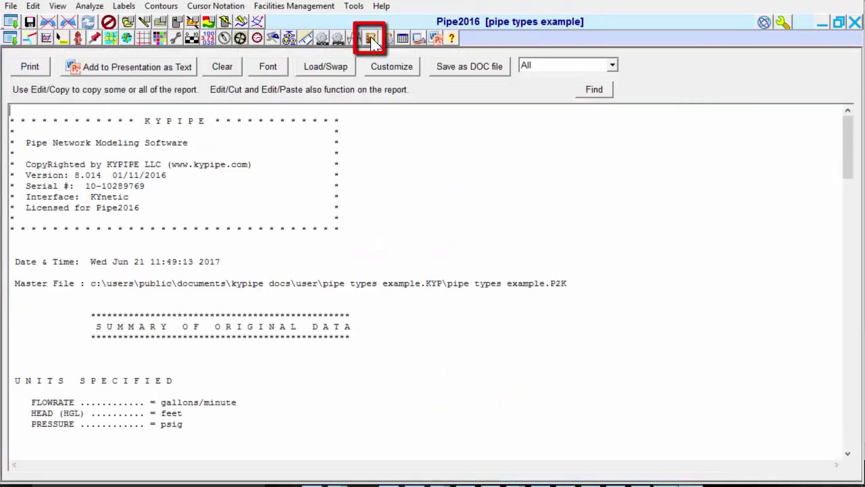
left_click_drag(847, 165, 850, 196)
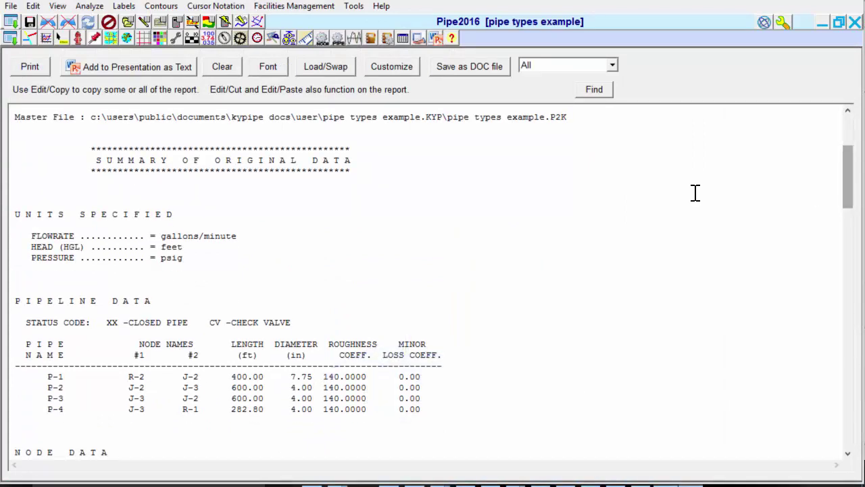
- Return to the map and show the actual diameter among the 8-inch pvc pipe's properties
left_click(257, 21)
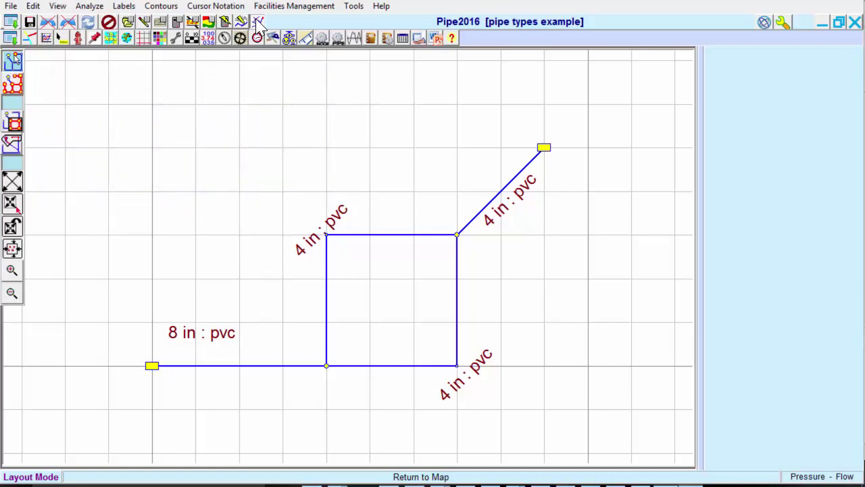
left_click(230, 375)
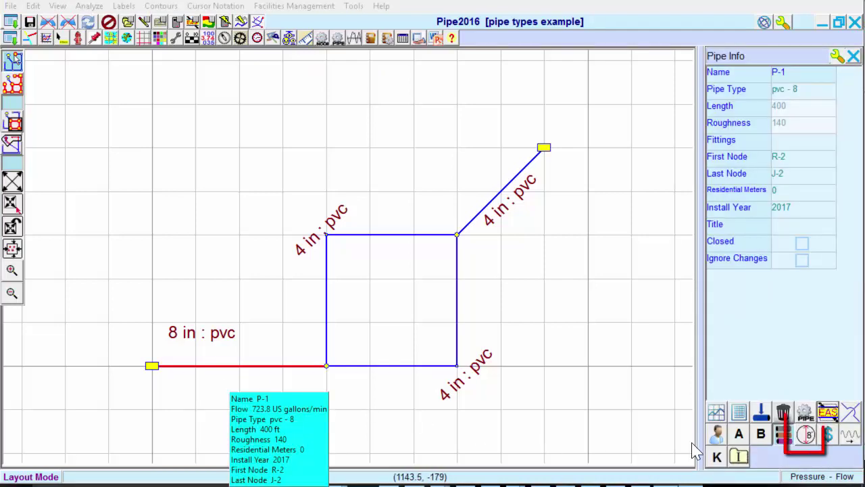
left_click(808, 435)
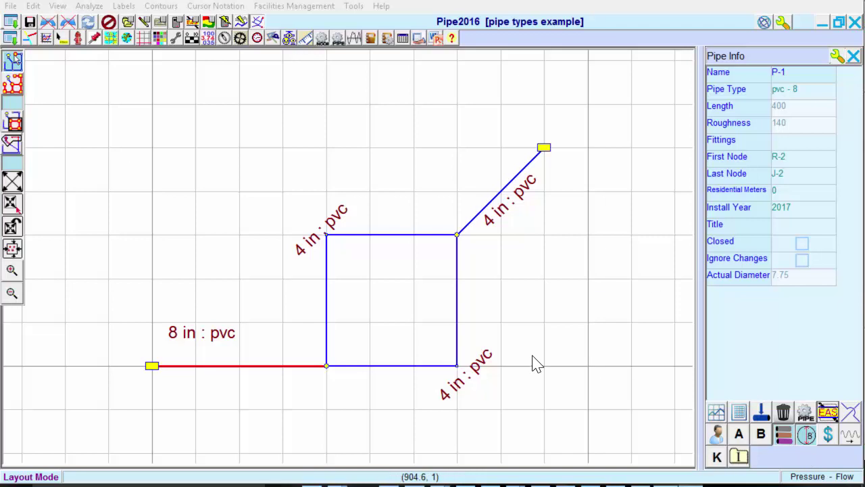
mouse_move(303, 365)
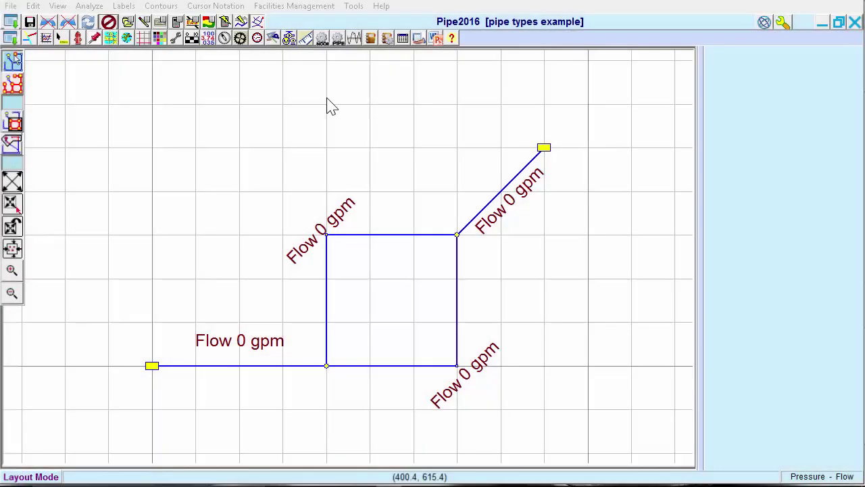
- In the pipe type table, try the reference and calibrated roughness options and go back to the estimated 10-year roughness
left_click(291, 40)
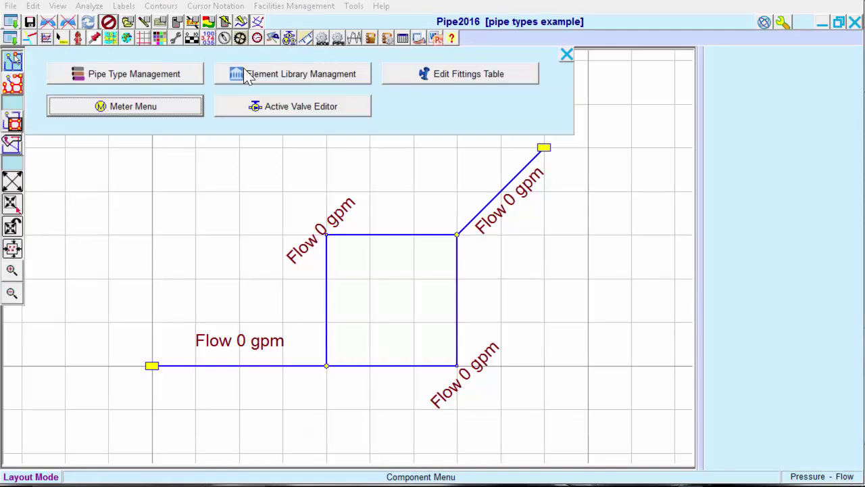
left_click(193, 80)
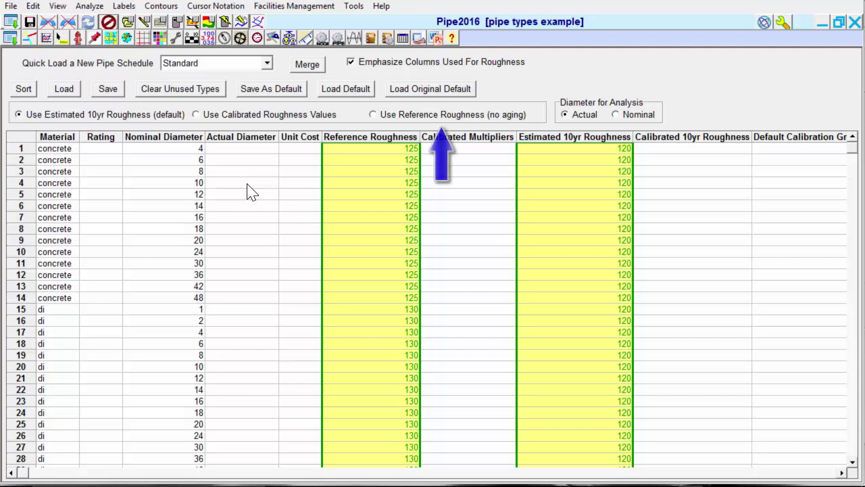
left_click(373, 114)
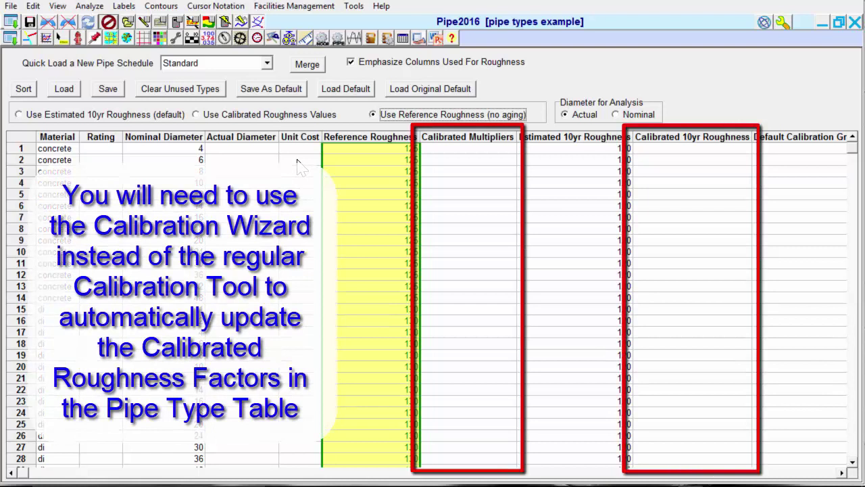
left_click(198, 115)
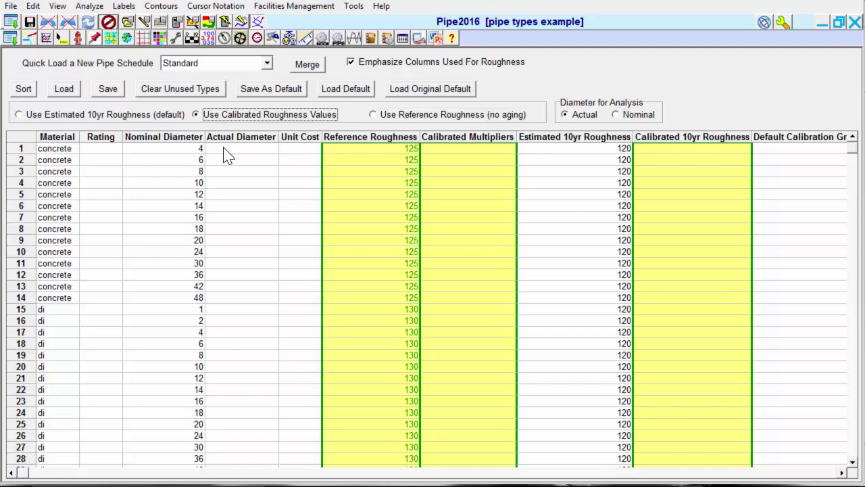
left_click(20, 115)
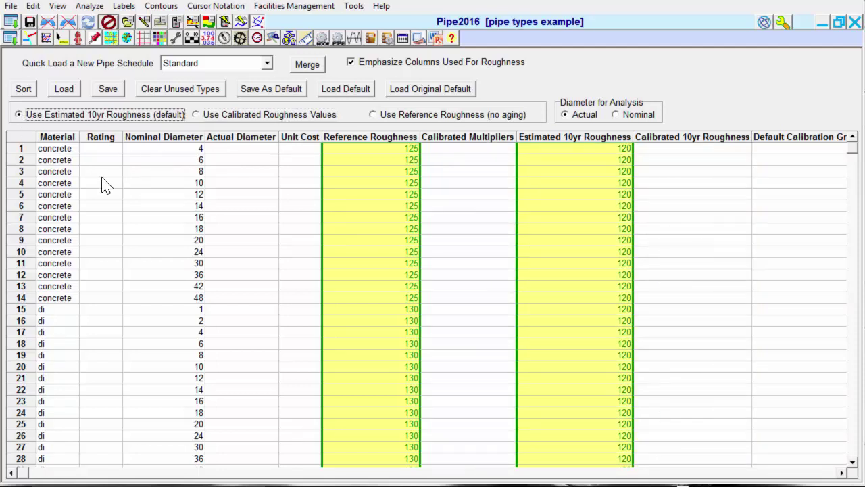
- Return to the map and set the install year of pipe P-1 to 1980
left_click(257, 23)
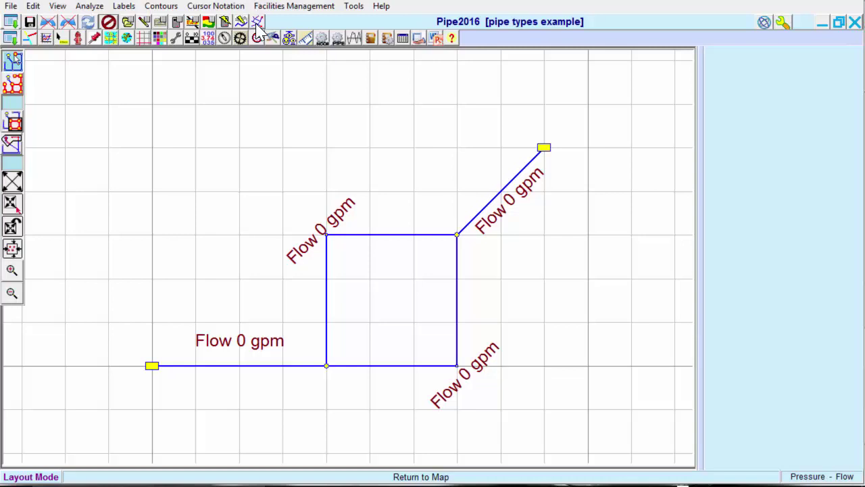
left_click(283, 366)
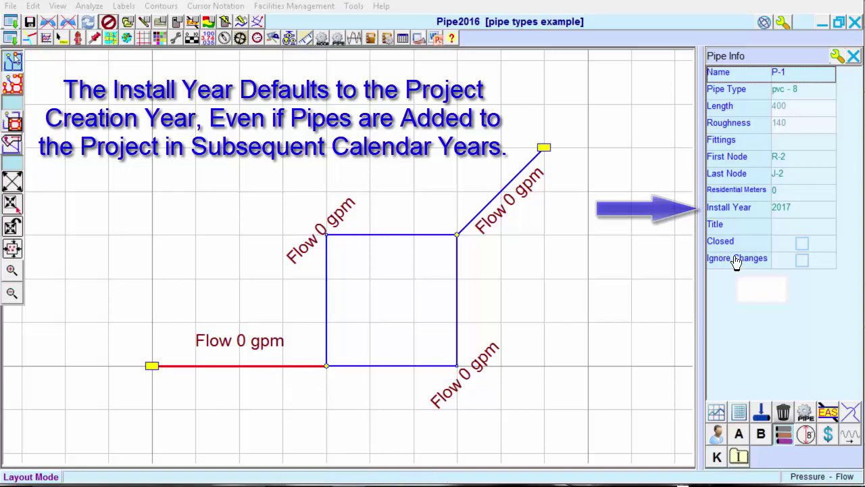
left_click(779, 211)
left_click(812, 209)
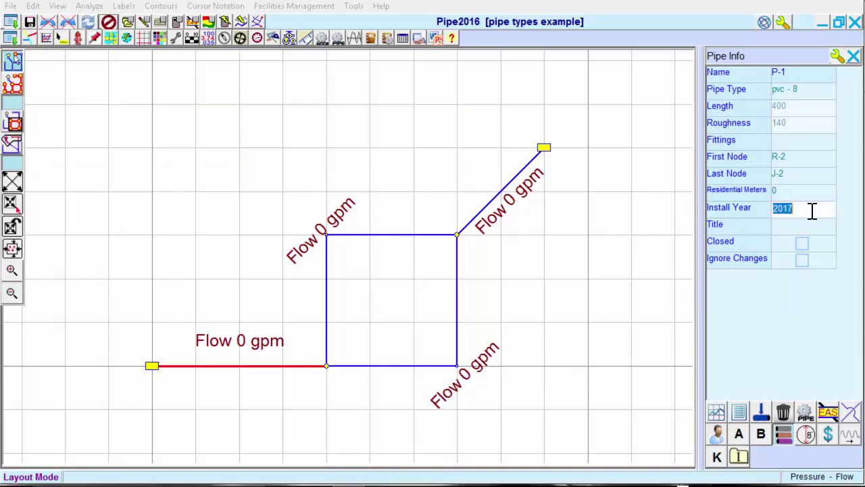
type("1980")
key("Return")
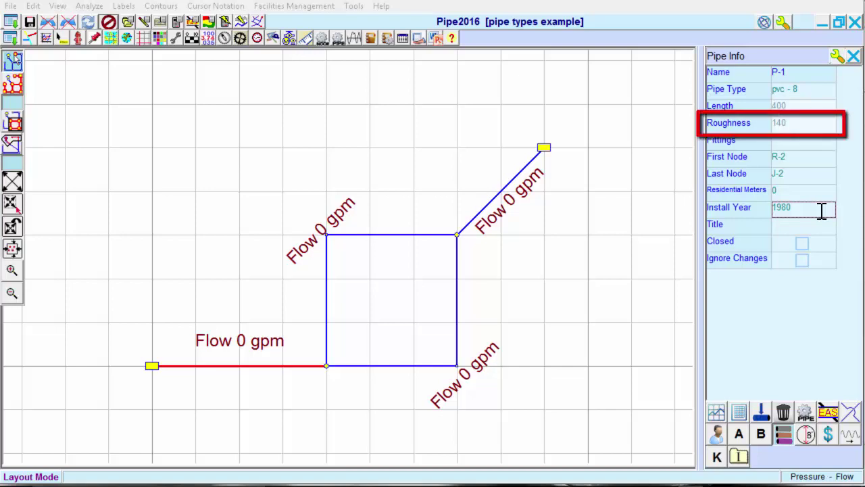
- Set the install year of pipe P-1 to 2017 and run a quick analysis of the network
left_click(292, 366)
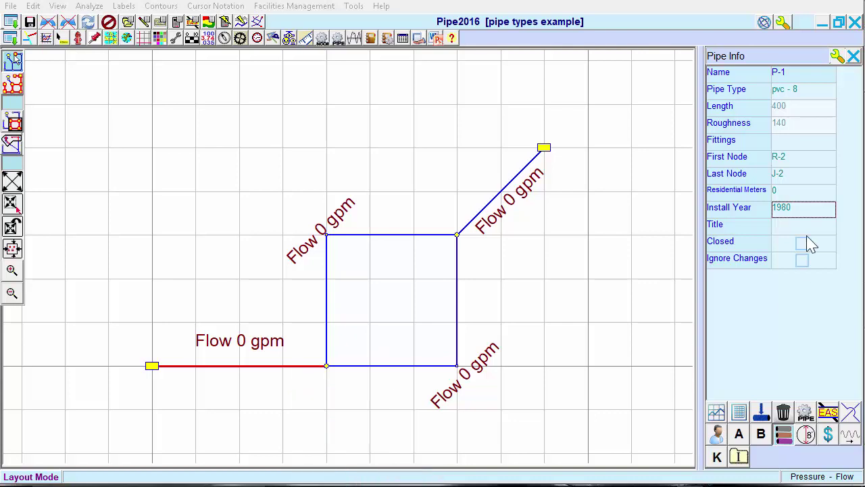
left_click(810, 216)
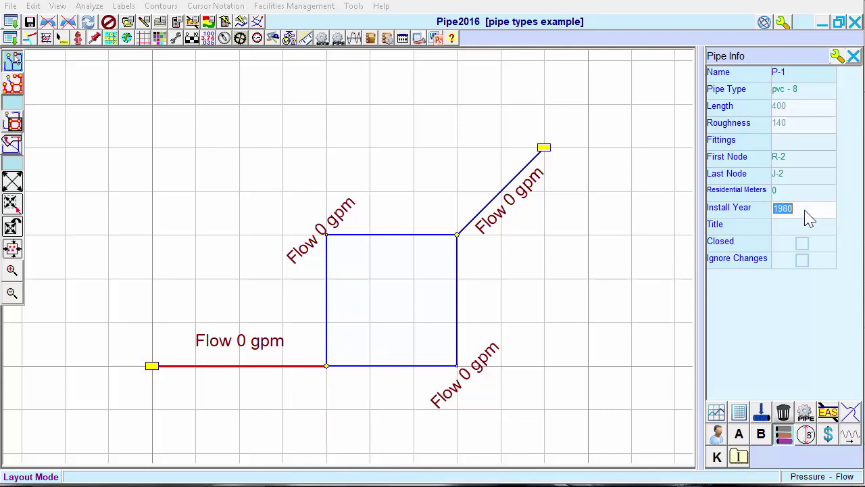
type("2017")
key("Return")
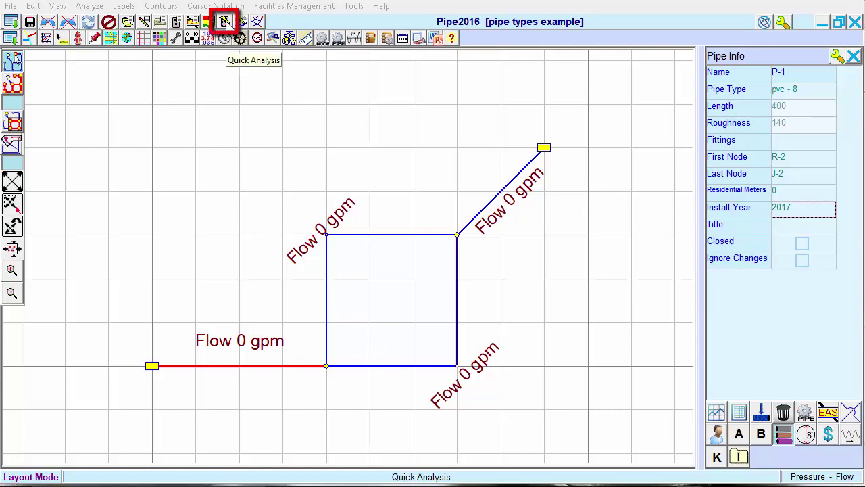
left_click(225, 23)
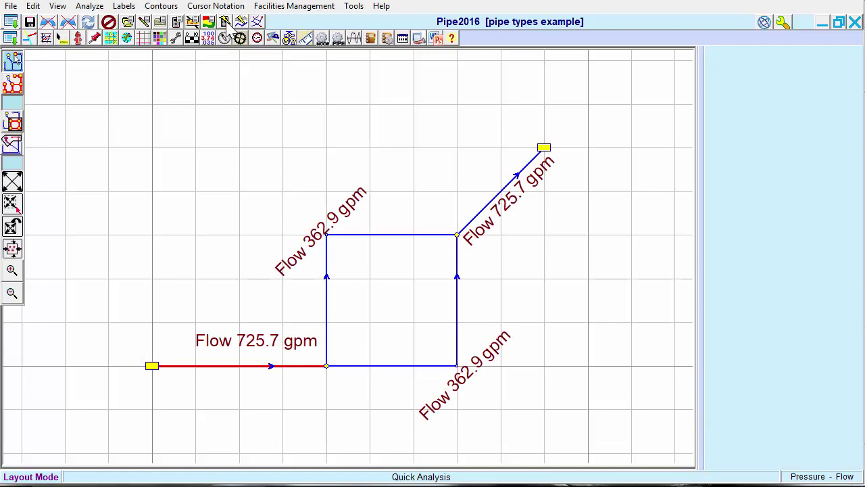
- Run a KYPipe analysis for the year 2025 instead of the current year
left_click(179, 23)
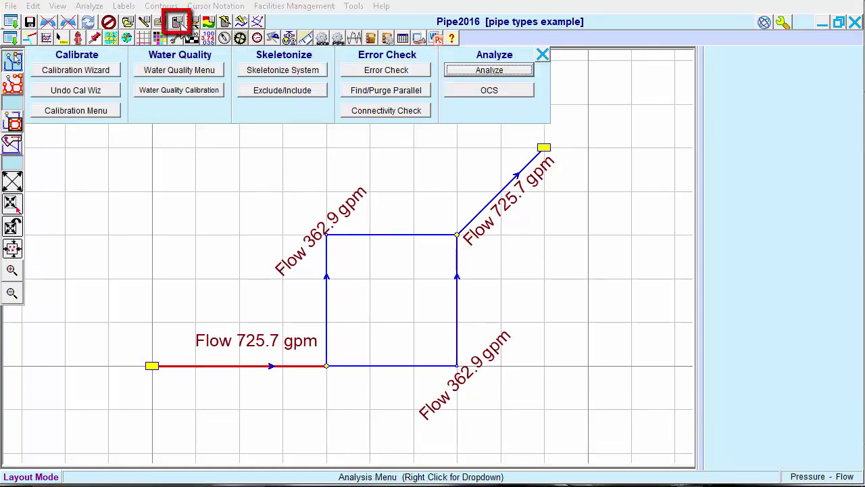
left_click(478, 70)
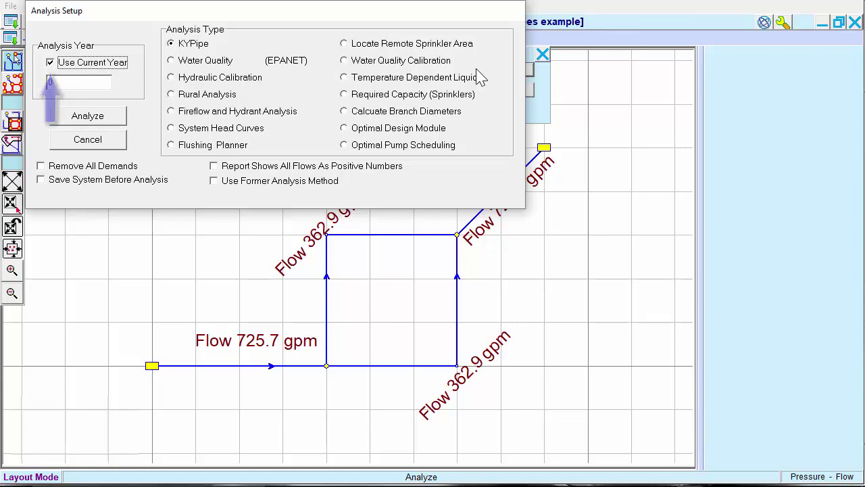
left_click(50, 62)
left_click_drag(49, 82, 102, 81)
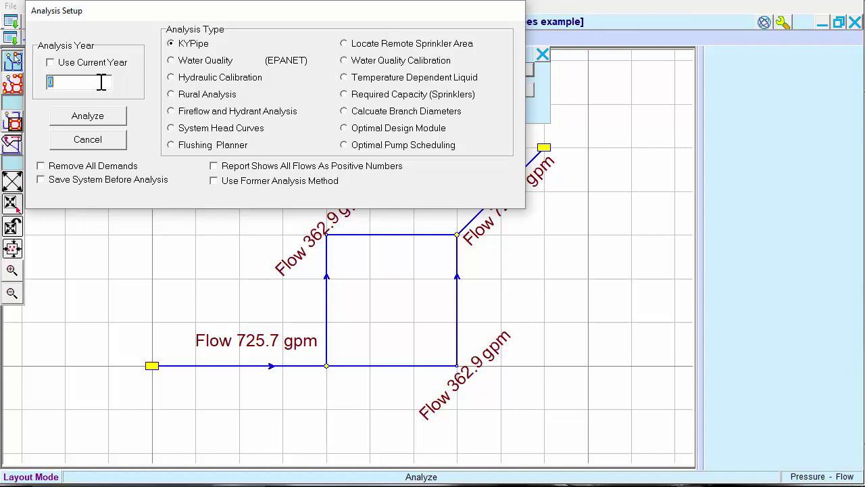
type("2025")
left_click(110, 115)
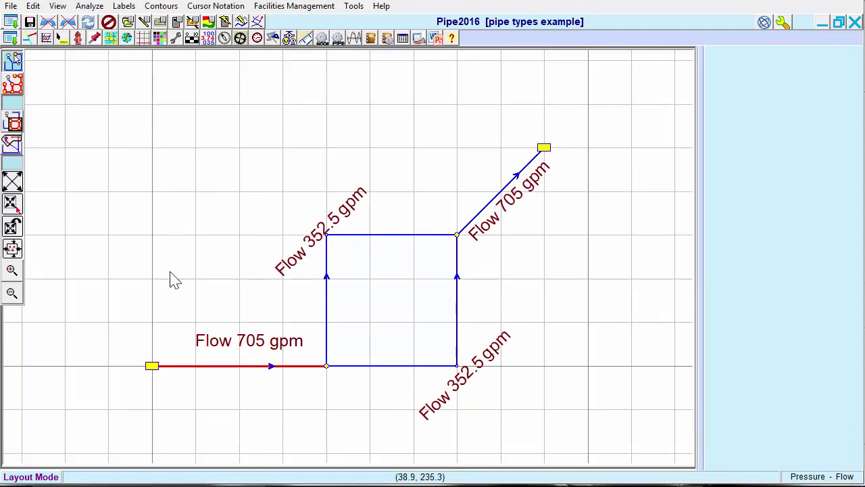
- Graph the flow of pipe P-1 together with the previous analysis results, and close the graph
left_click(210, 370)
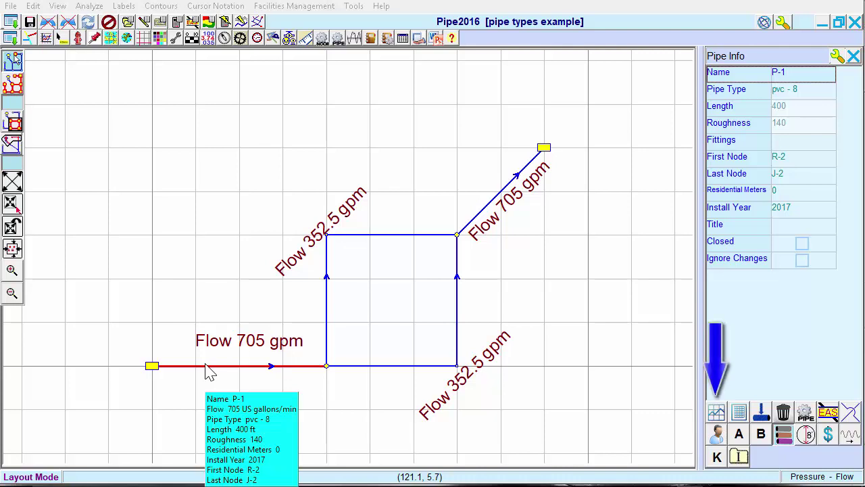
right_click(717, 413)
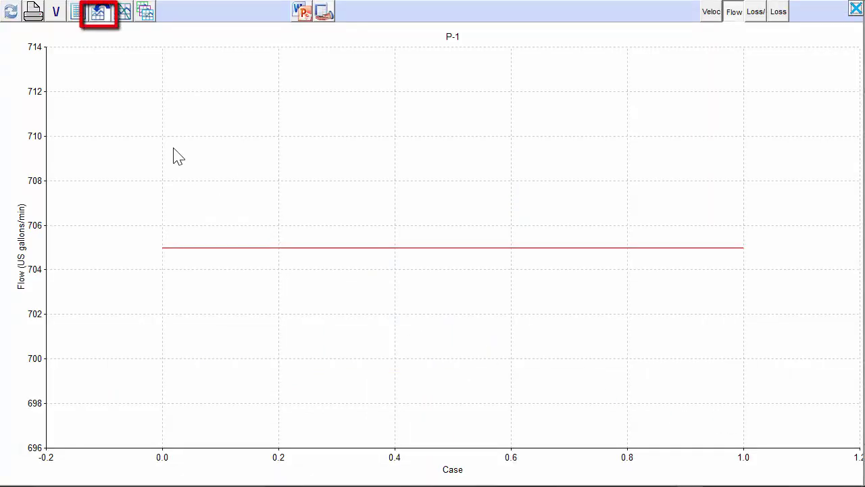
left_click(101, 12)
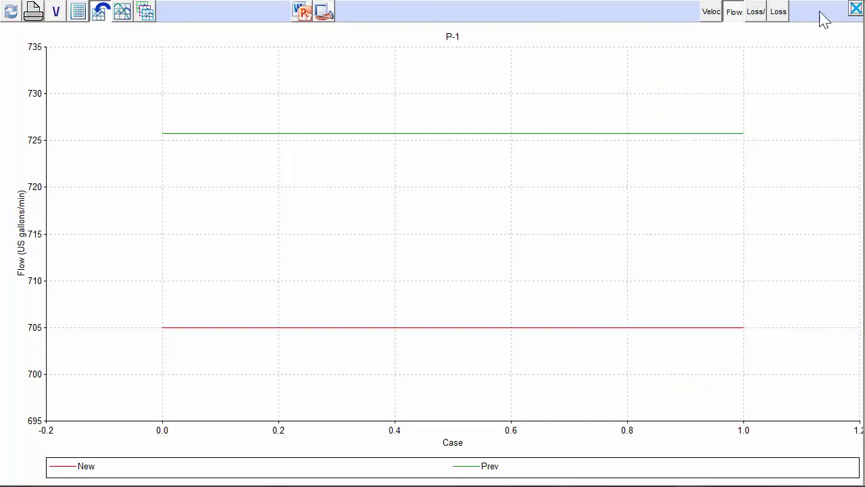
left_click(855, 9)
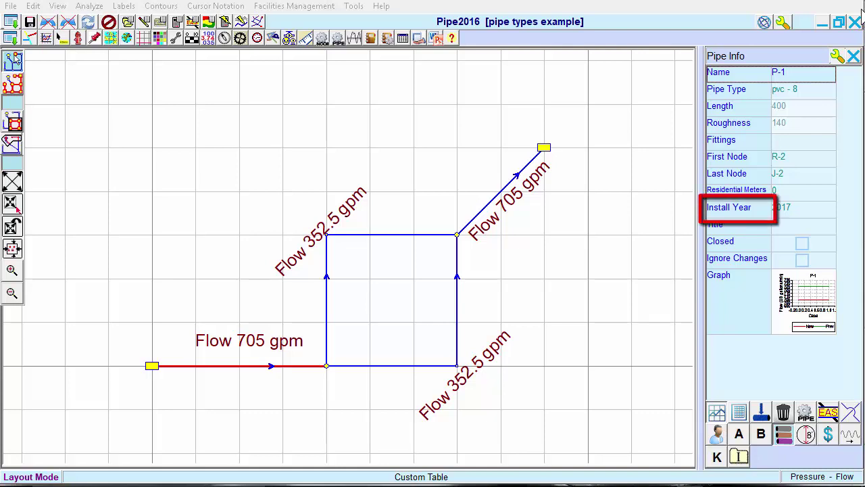
- Group-edit the install year of the 2017 pipes to the new value 1980 and check the install year of every pipe
left_click(747, 220)
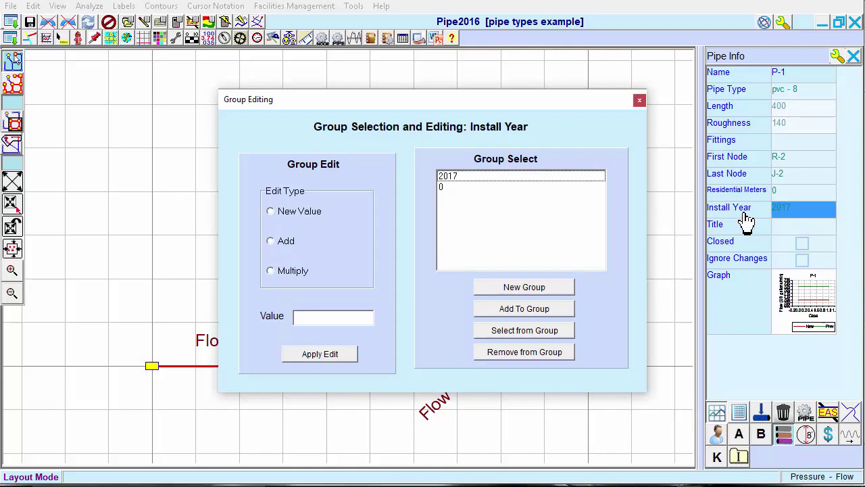
left_click(455, 177)
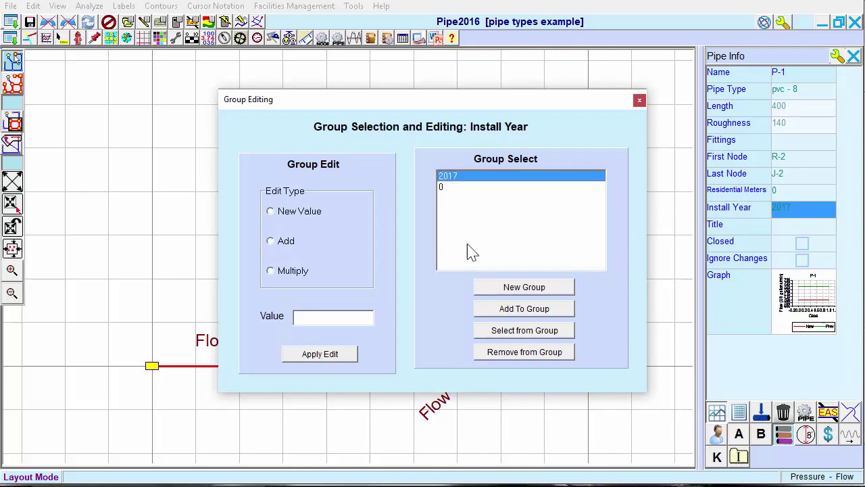
left_click(283, 216)
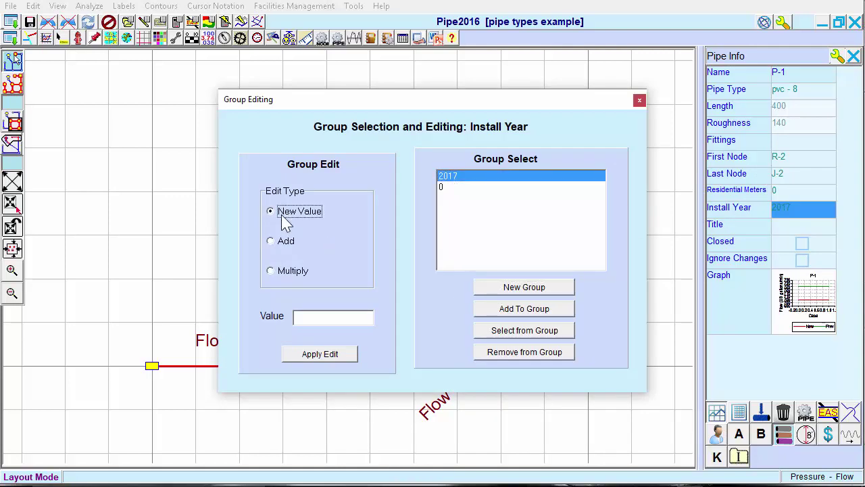
left_click(318, 315)
type("1980")
left_click(339, 359)
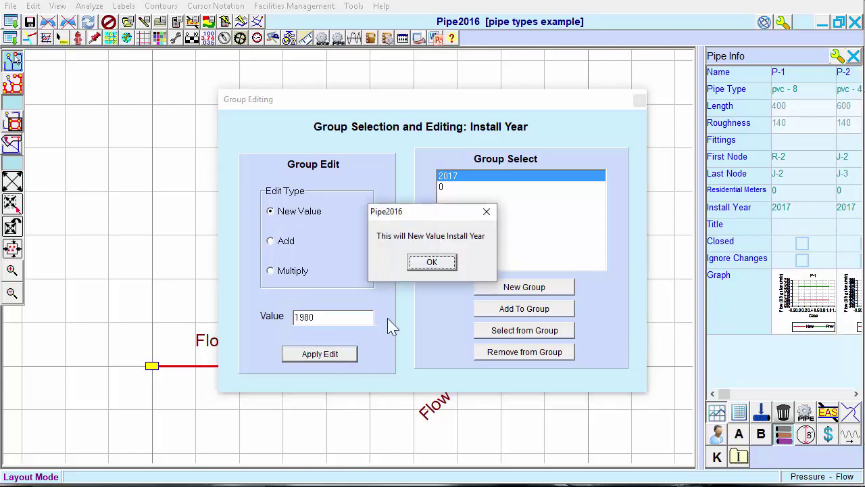
left_click(428, 262)
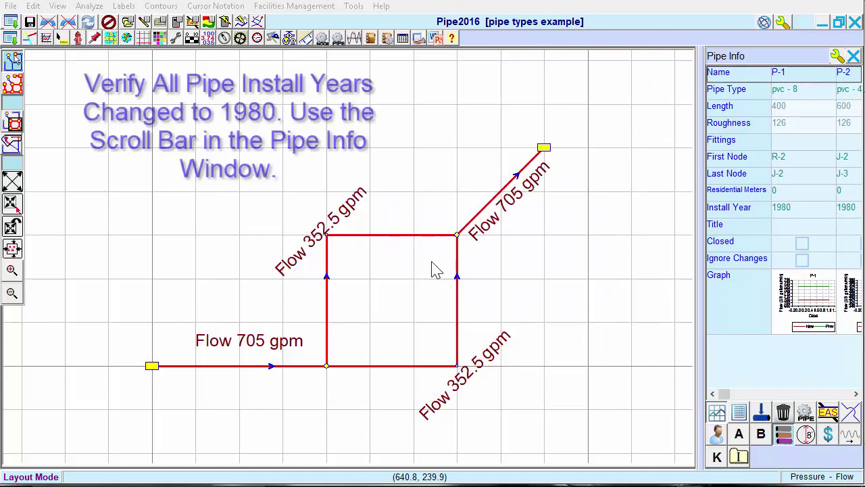
left_click(857, 394)
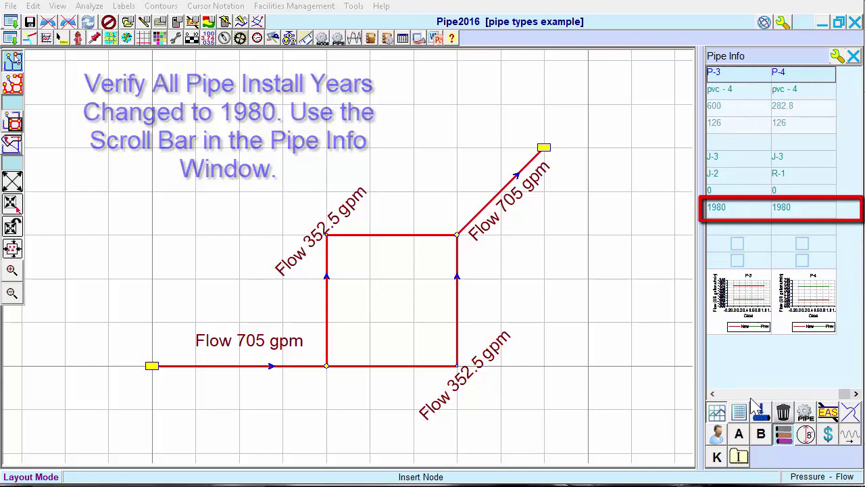
left_click(713, 394)
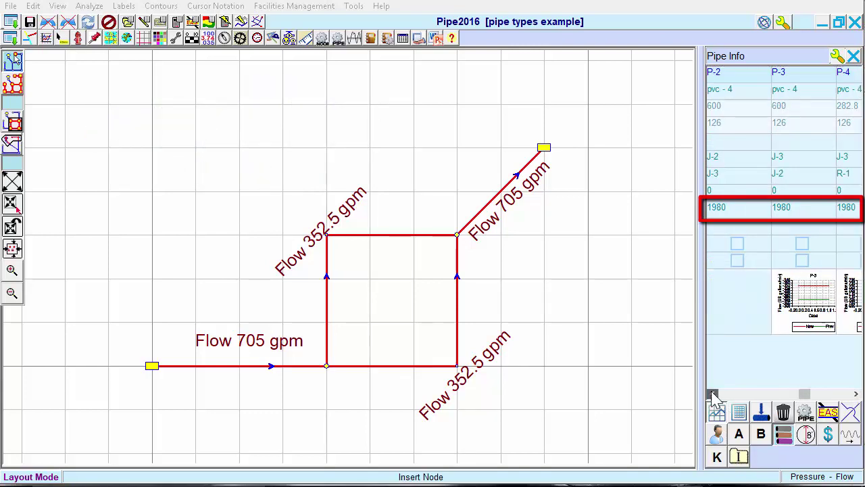
left_click(713, 394)
left_click(712, 394)
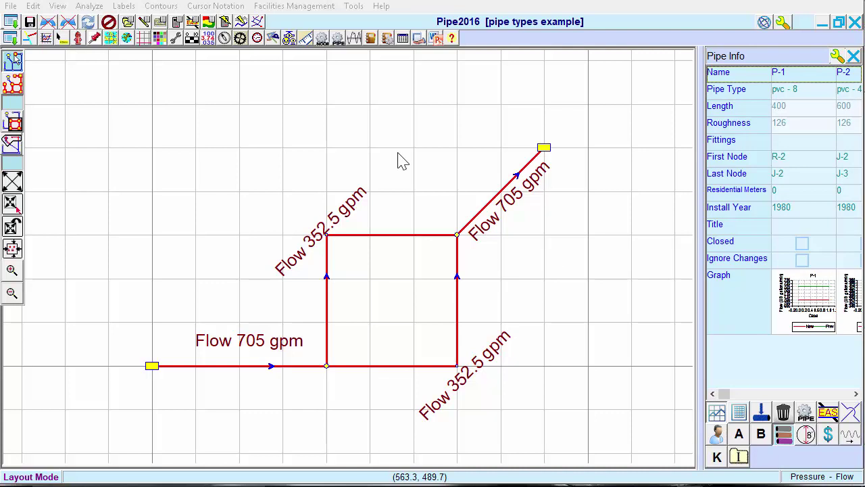
- Run a quick analysis and examine the pipes' roughness coefficients in the report's pipeline data
left_click(225, 23)
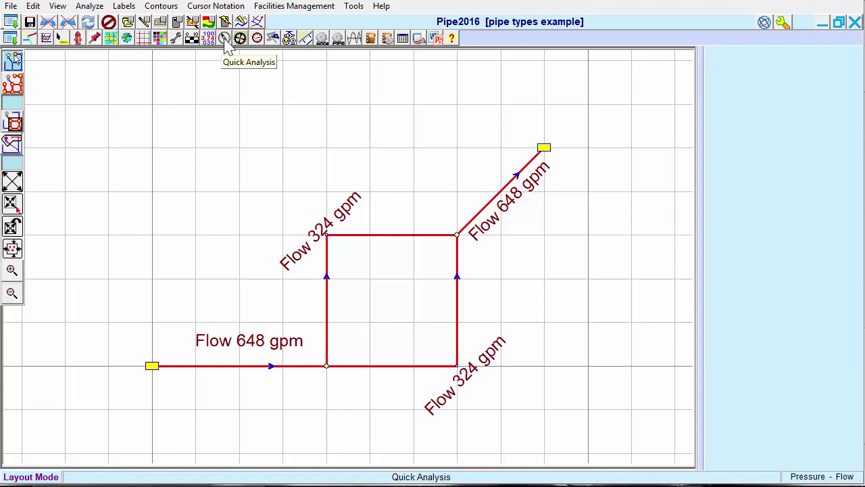
left_click(371, 41)
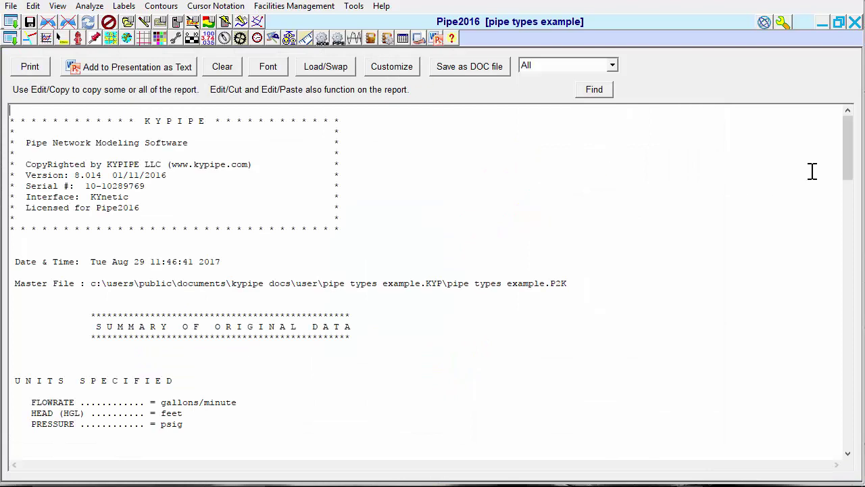
left_click_drag(850, 169, 854, 203)
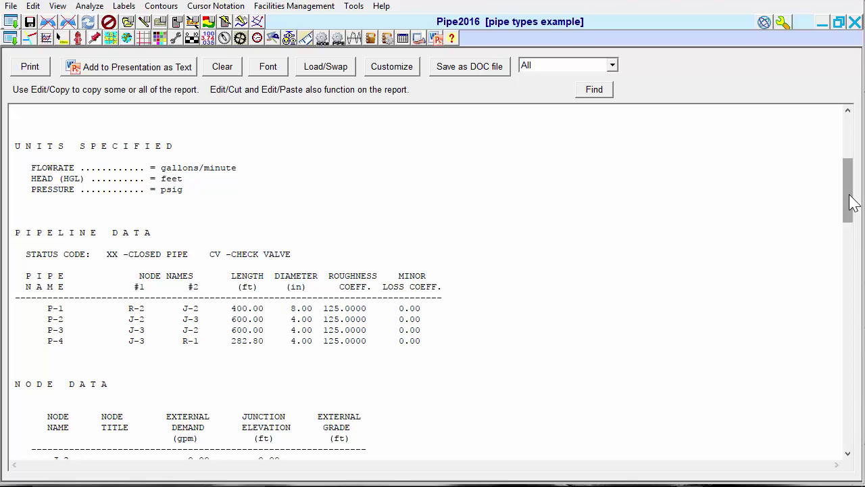
- In the pipe type table, clear the estimated 10-year roughness of the 8-inch pvc pipe
left_click(305, 39)
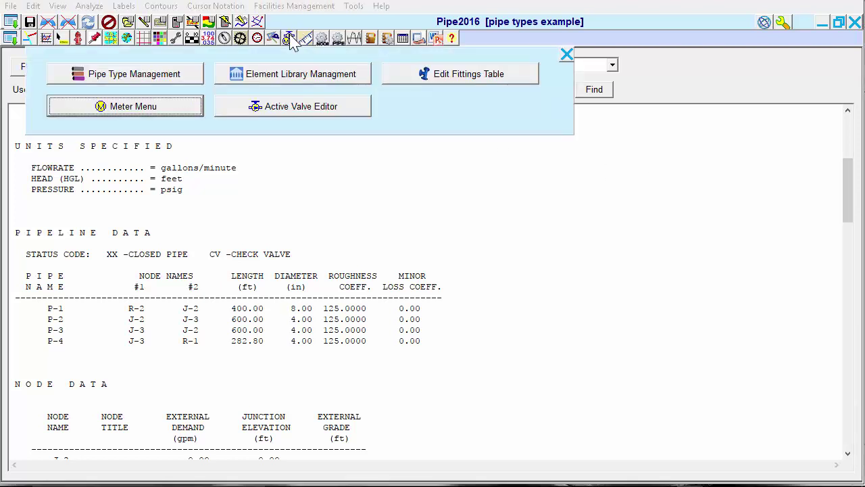
left_click(183, 78)
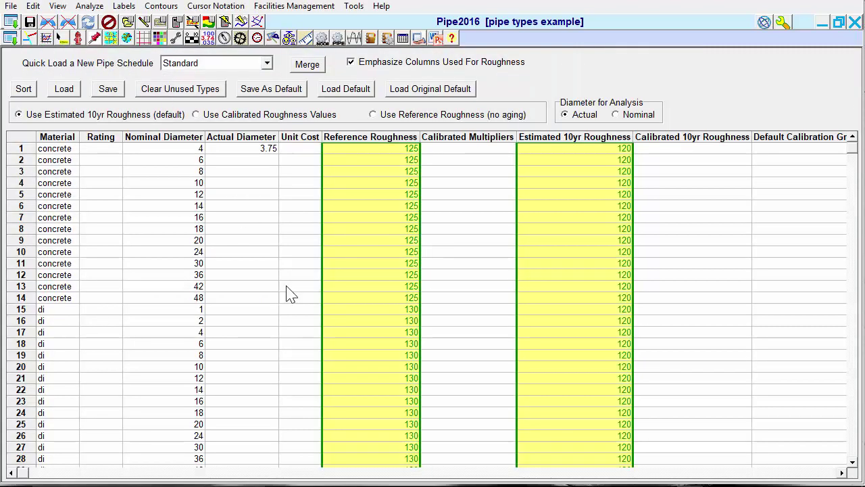
scroll(290, 305, "down", 6)
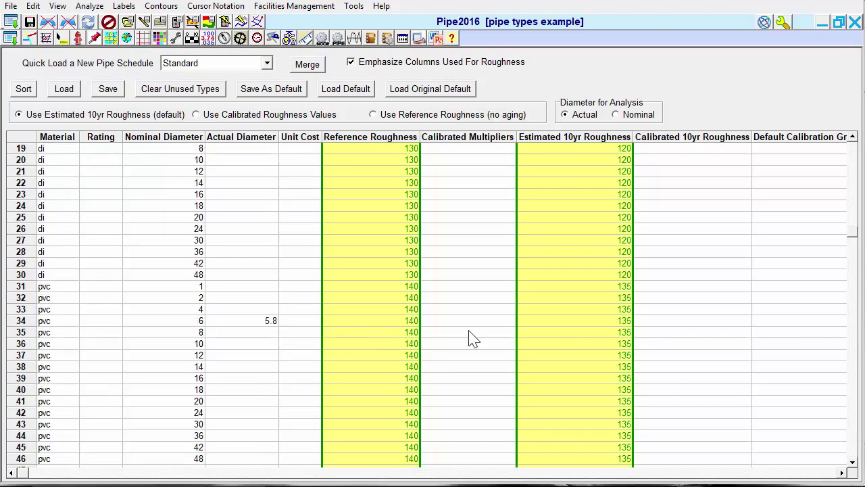
left_click(600, 331)
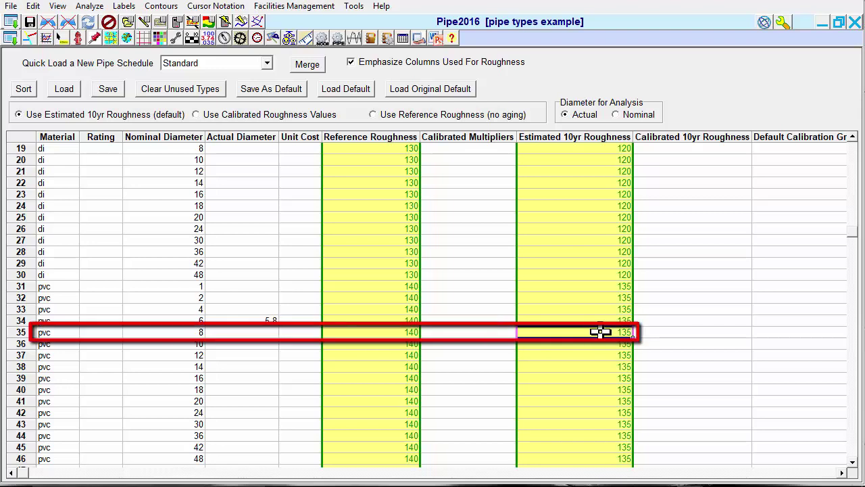
key("BackSpace")
key("Return")
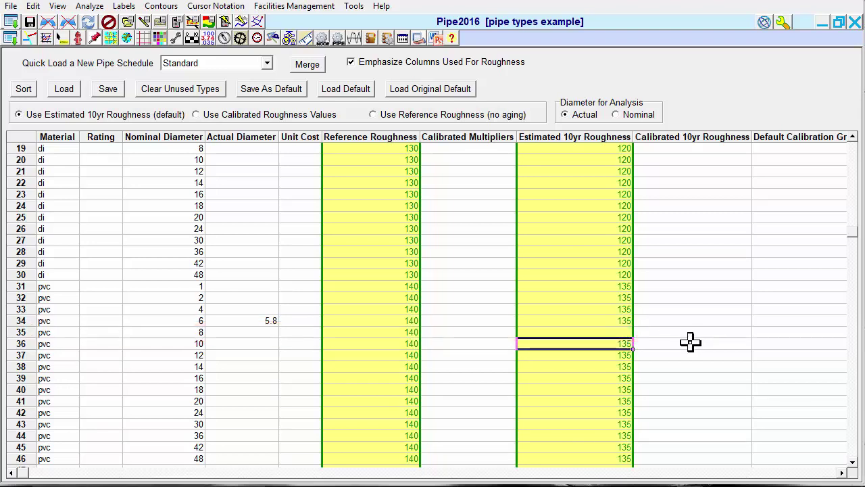
- Return to the map and show the properties of pipe P-1
left_click(257, 21)
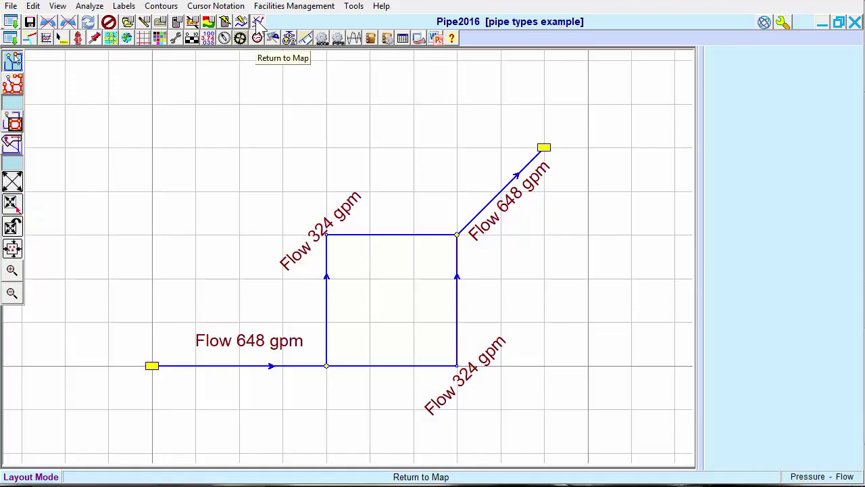
left_click(299, 365)
left_click(298, 365)
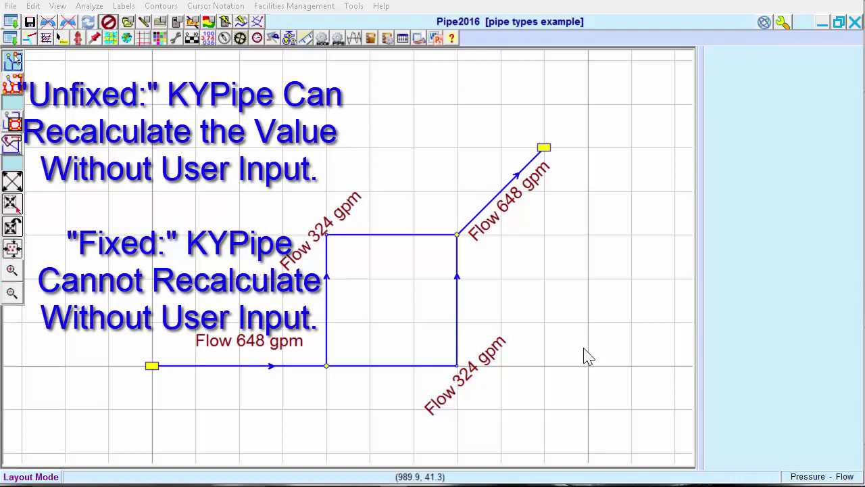
left_click(294, 372)
mouse_move(294, 371)
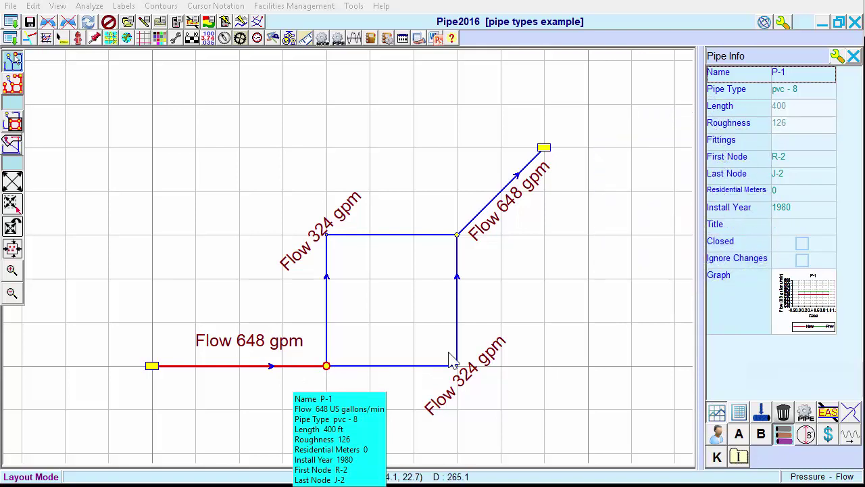
- Set the roughness of pipe P-1 to 110 and its install year to 1950
left_click(796, 124)
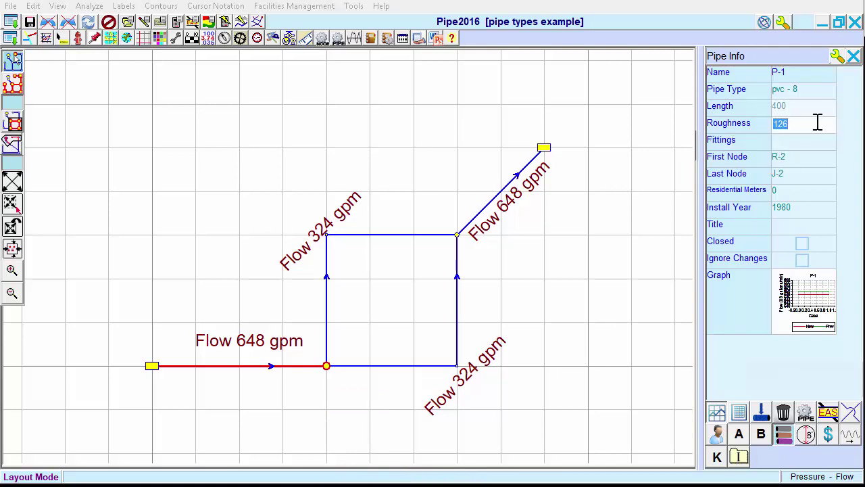
type("110")
key("Return")
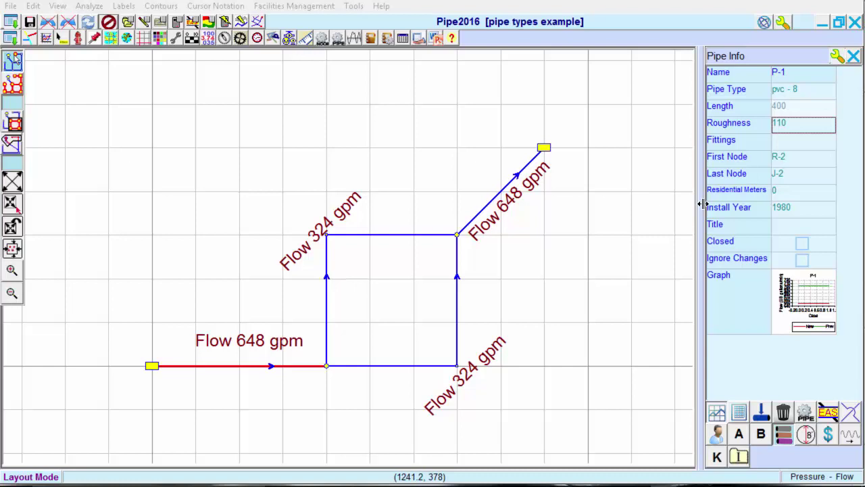
left_click(787, 211)
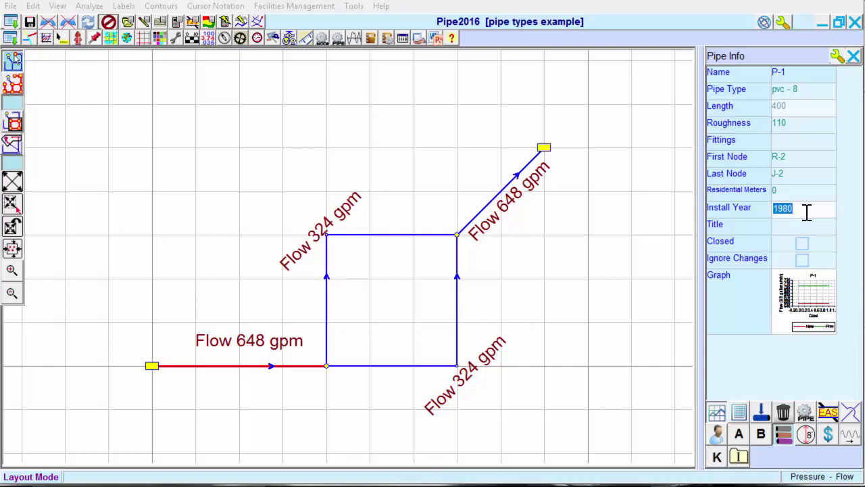
type("1950")
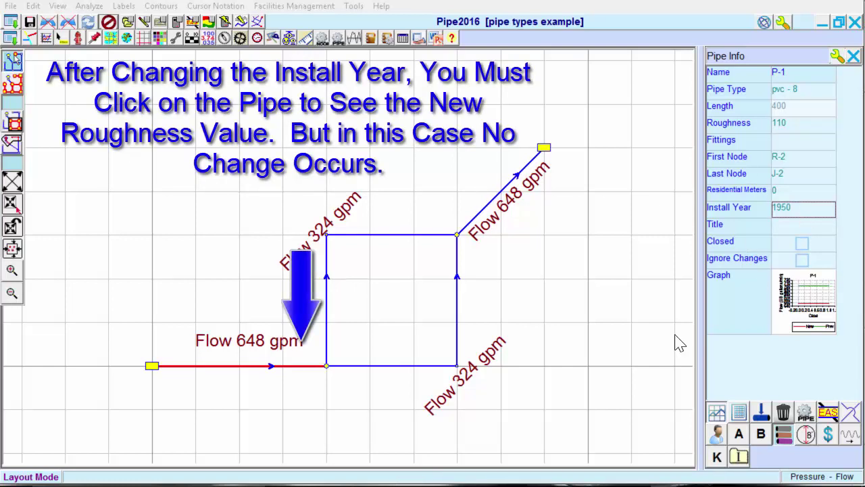
- Reselect pipe P-1 and unfix its roughness through group editing, so that the value is calculated
left_click(303, 369)
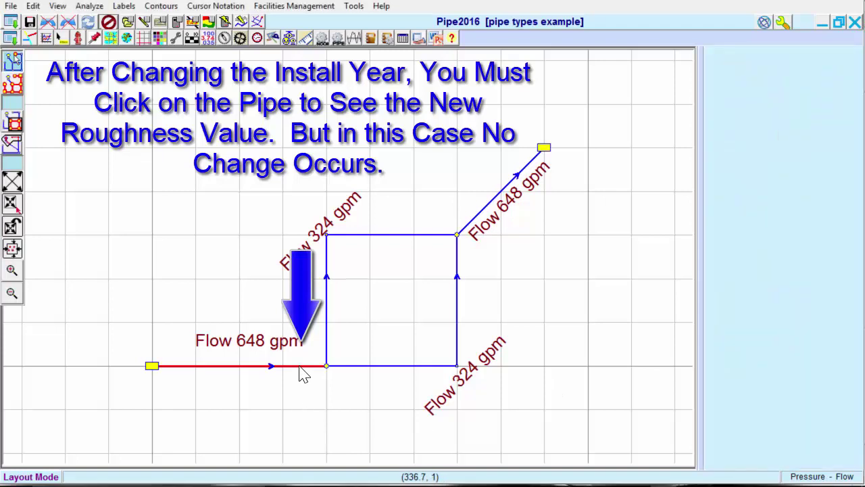
mouse_move(307, 376)
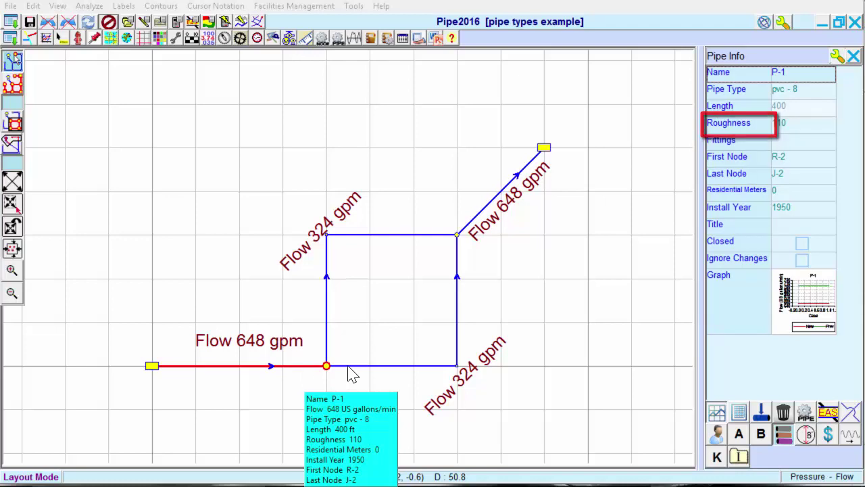
left_click(735, 127)
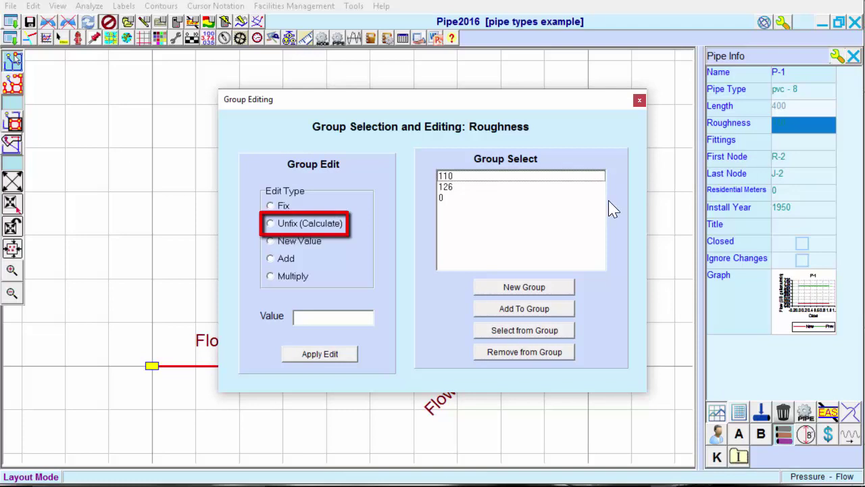
left_click(287, 228)
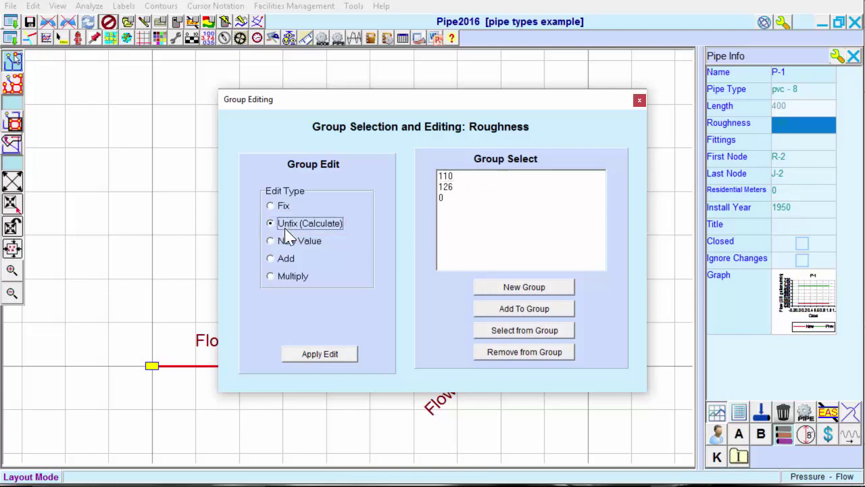
left_click(329, 357)
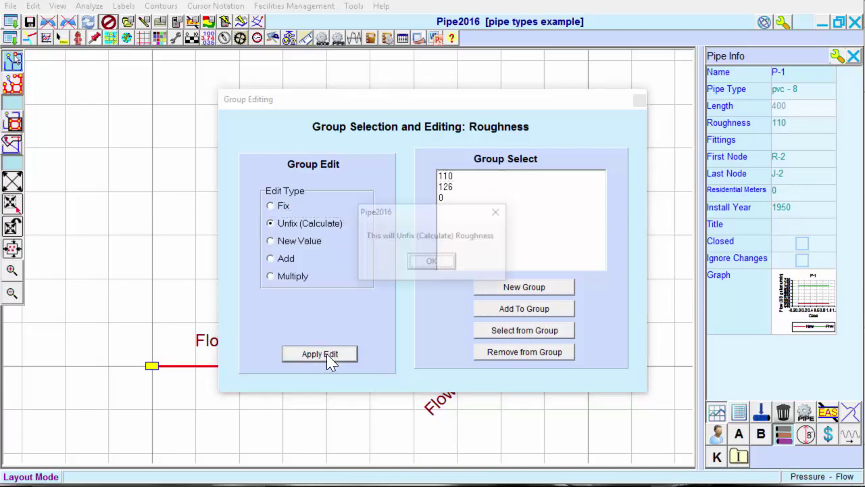
left_click(432, 262)
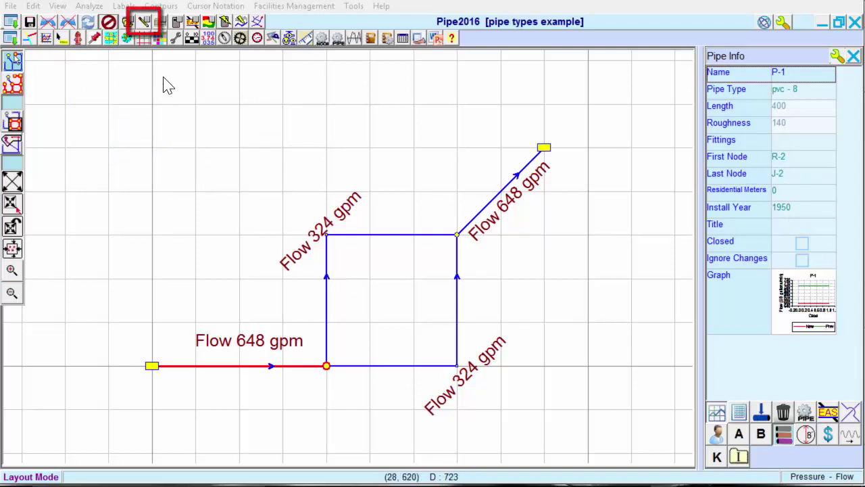
- Select all pipes in the network, unfix their roughness with a group edit, and check the roughness of each pipe
left_click(144, 23)
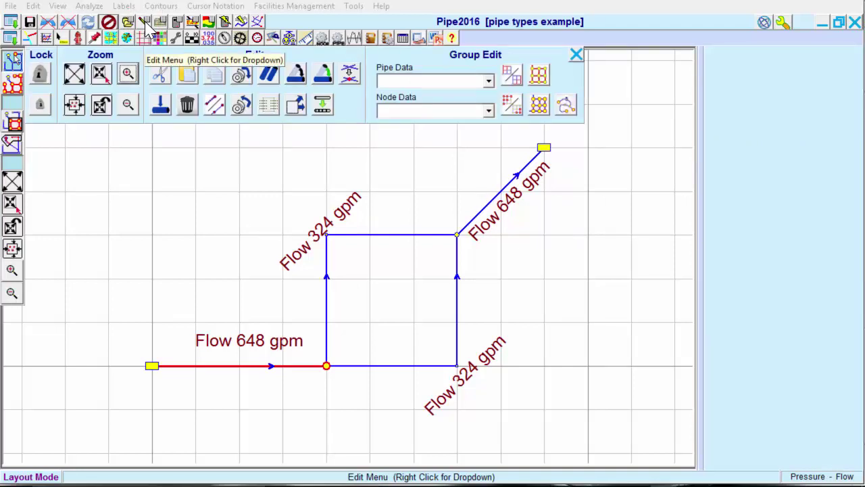
left_click(540, 76)
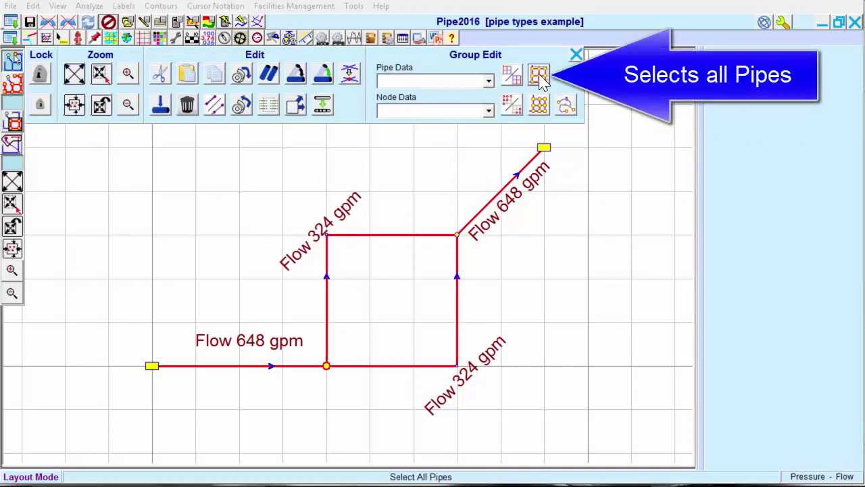
left_click(575, 54)
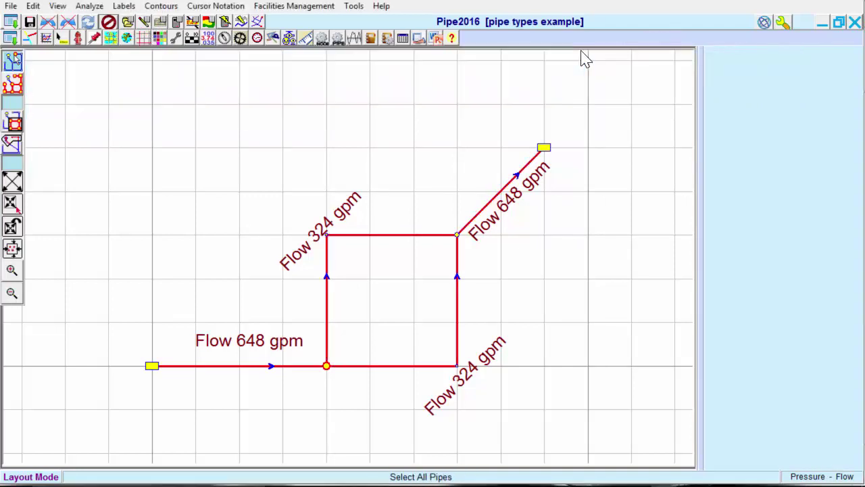
double_click(498, 199)
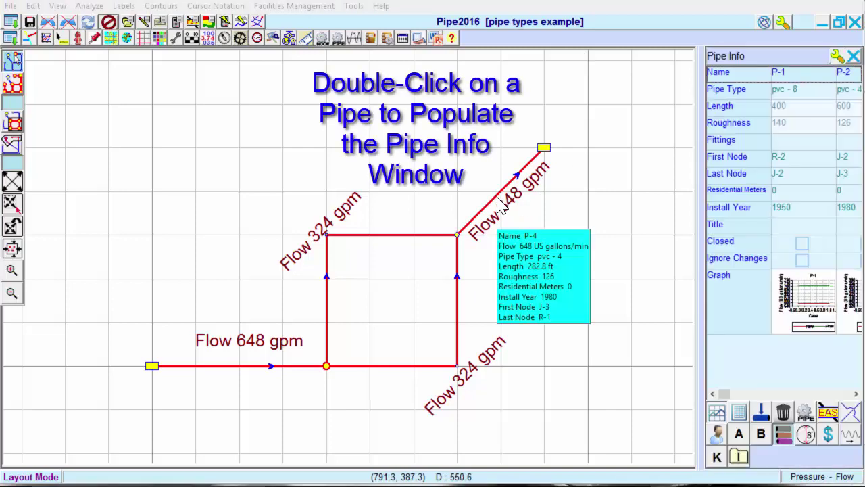
left_click(742, 126)
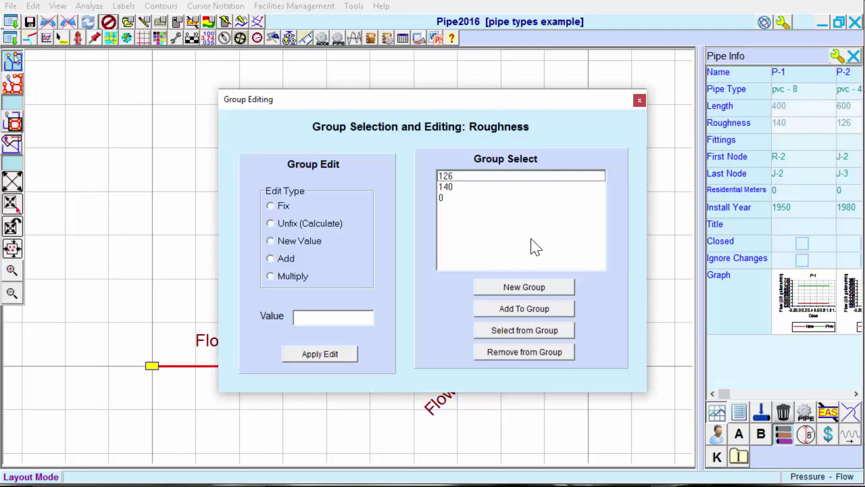
left_click(279, 226)
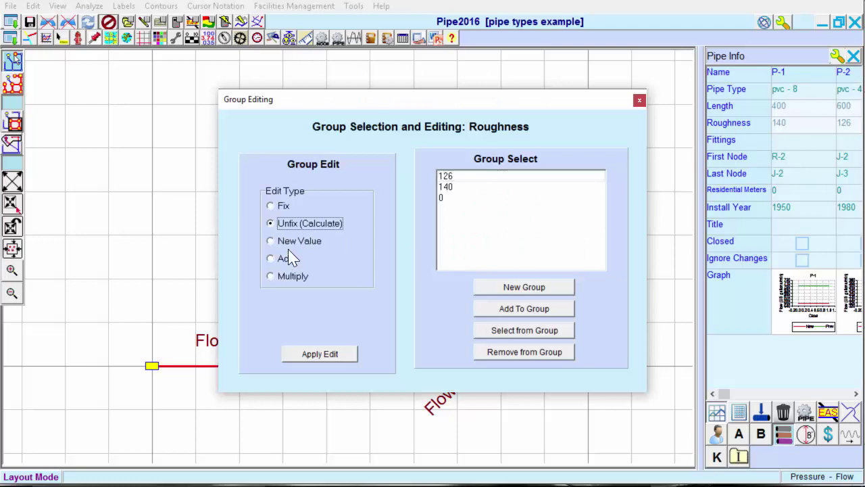
left_click(332, 354)
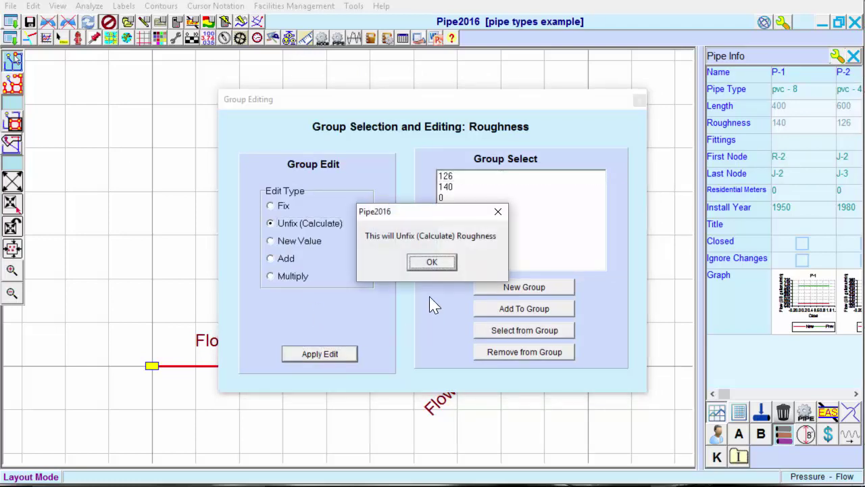
left_click(433, 263)
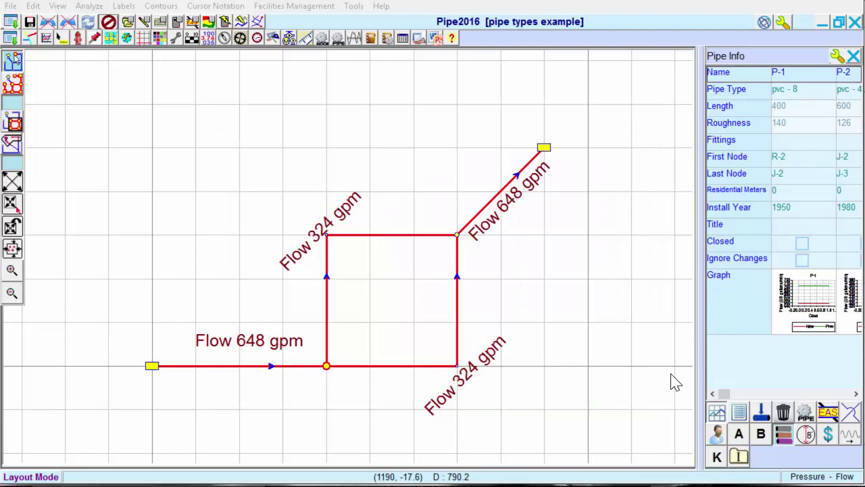
left_click(856, 393)
left_click(856, 394)
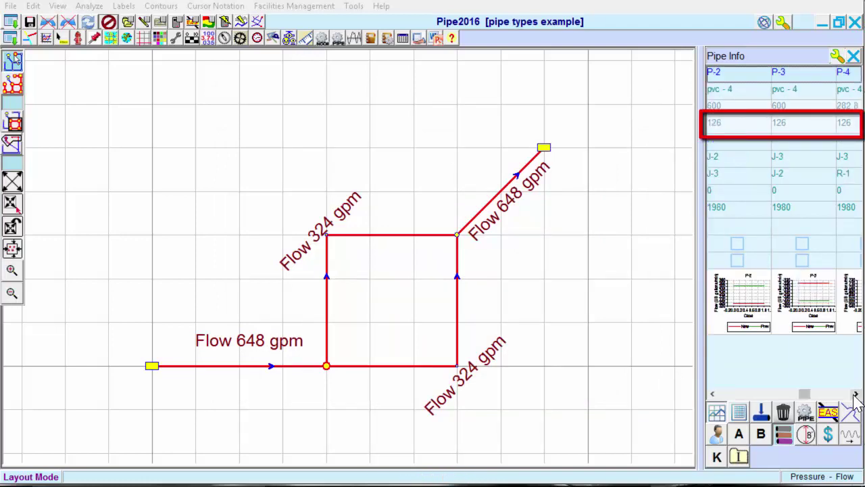
left_click(856, 394)
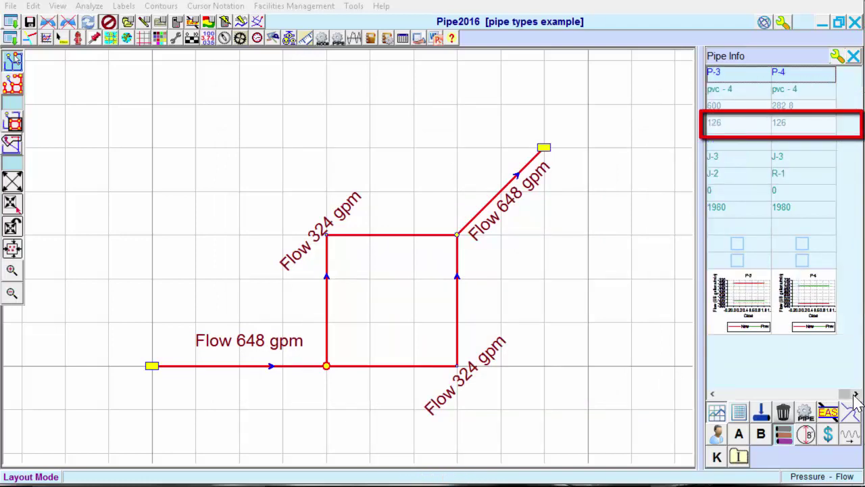
left_click(729, 396)
left_click(730, 398)
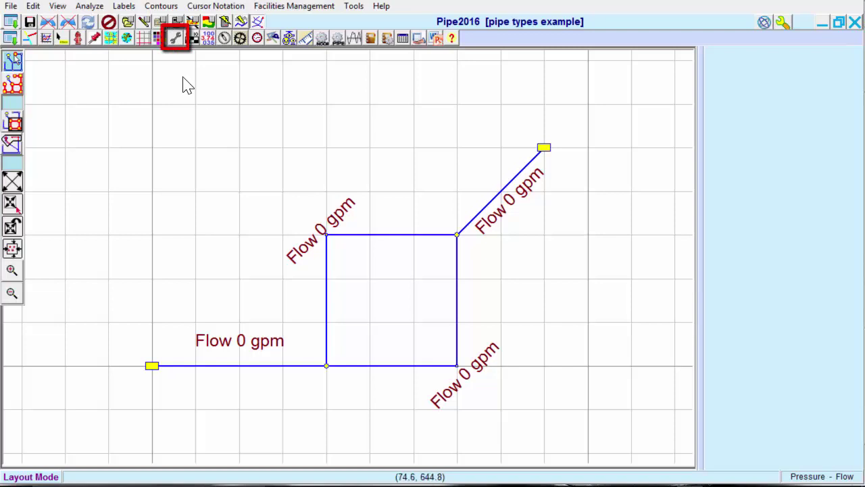
- Calculate the 10-year Hazen-Williams coefficient for pipe age 45, roughness 105 at that age and new-pipe roughness 130
left_click(180, 46)
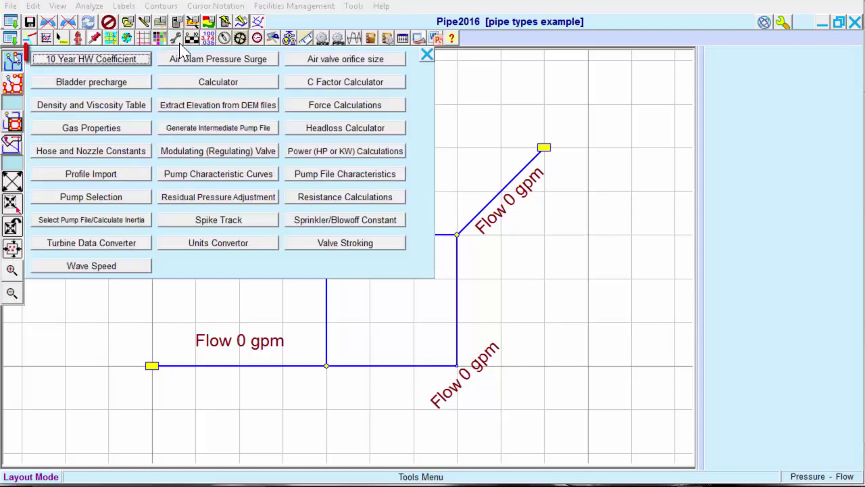
left_click(136, 59)
left_click_drag(157, 35, 435, 138)
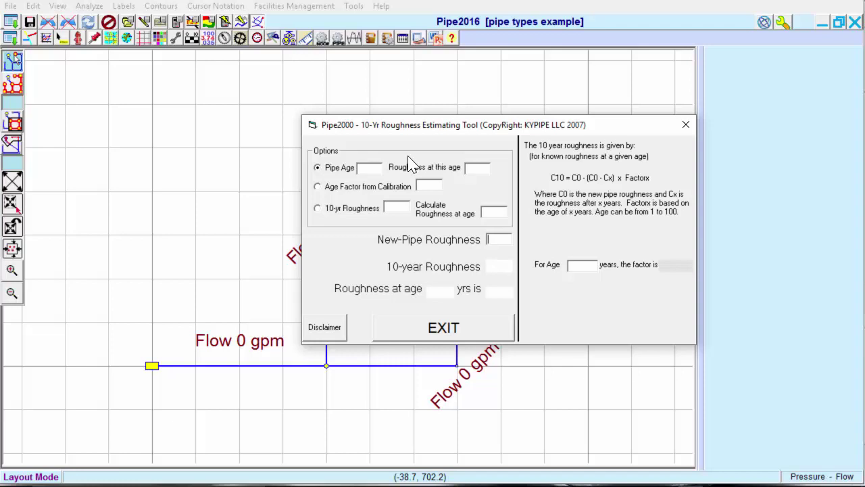
left_click(377, 168)
type("45")
left_click(487, 171)
type("13")
type("05")
left_click(504, 238)
type("130")
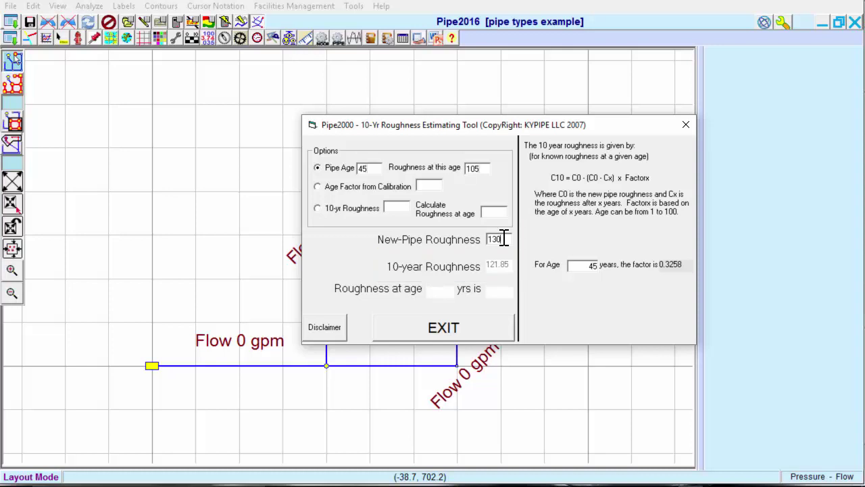
left_click(466, 331)
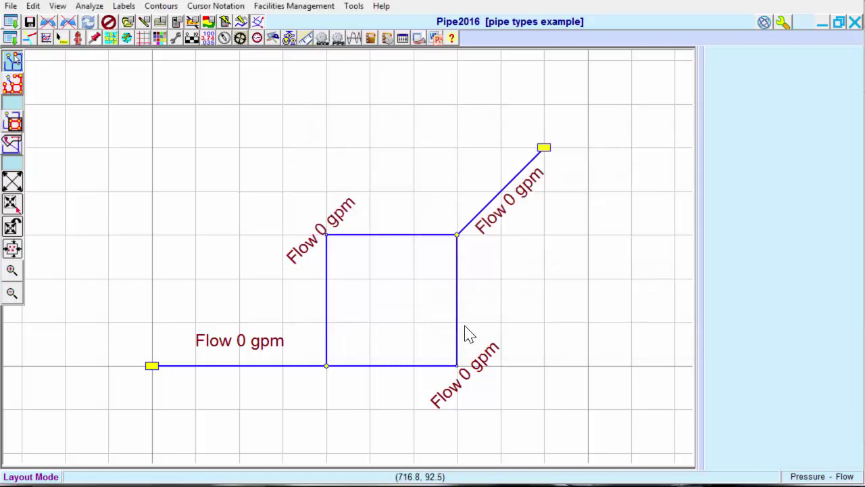
- In the pipe type table, set the estimated 10-year roughness of the 6-inch di pipe to 121.85
left_click(289, 38)
left_click(180, 73)
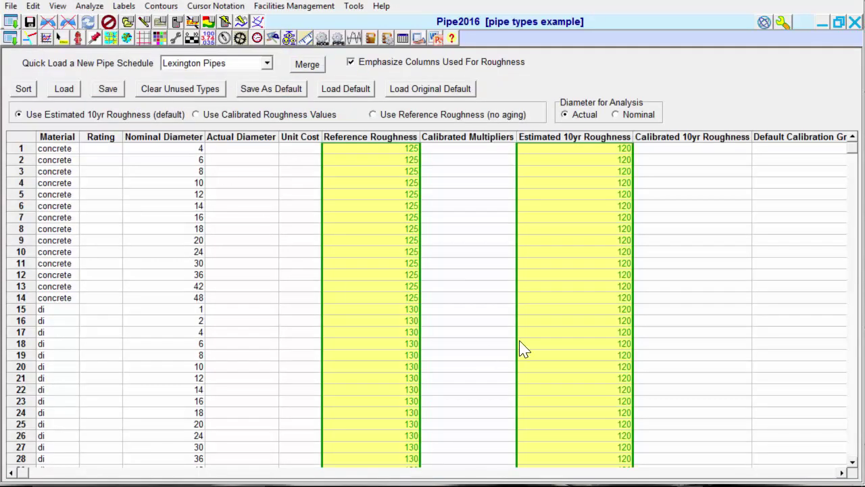
left_click(537, 344)
left_click(594, 347)
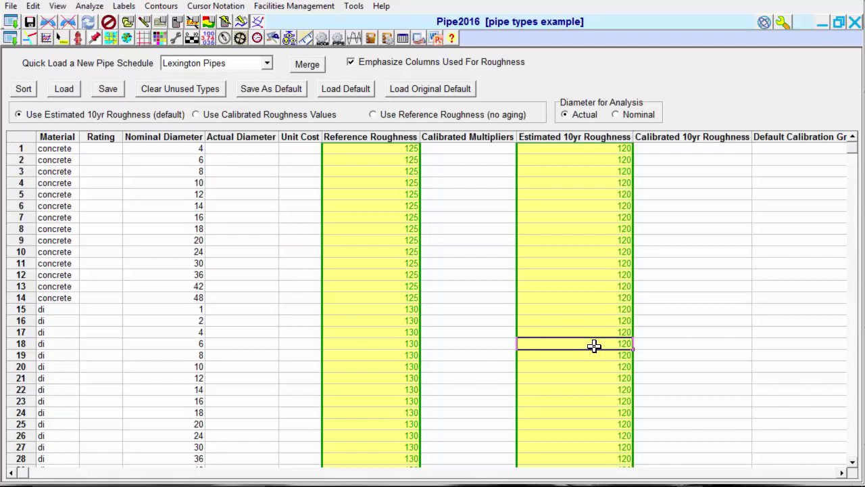
key("BackSpace")
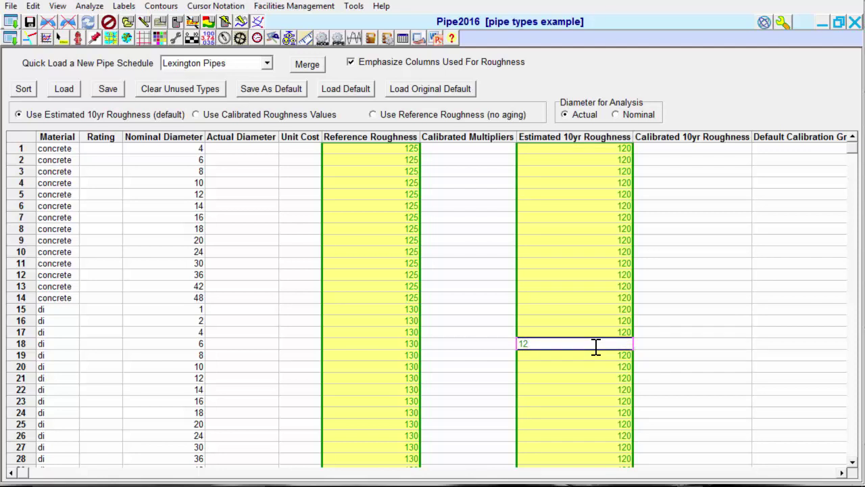
type("1.85")
key("Return")
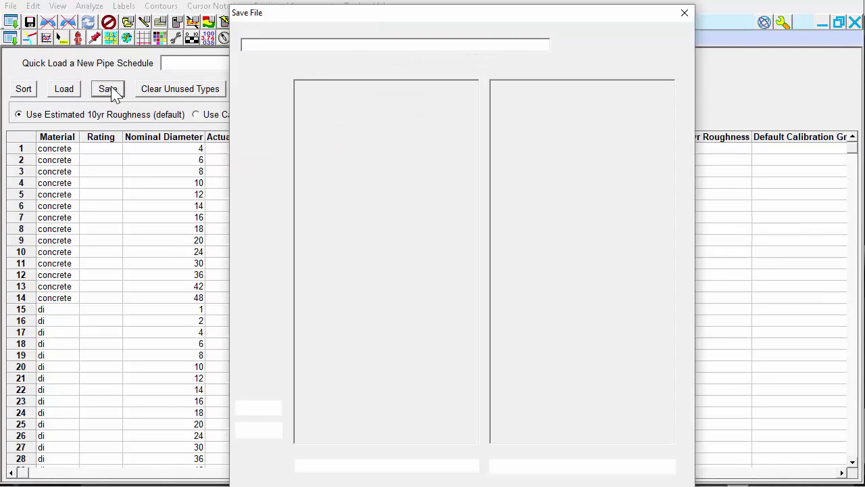
- Save the pipe type table as Lexington Pipes.mat in the Schedule folder, replacing the existing file
left_click(108, 89)
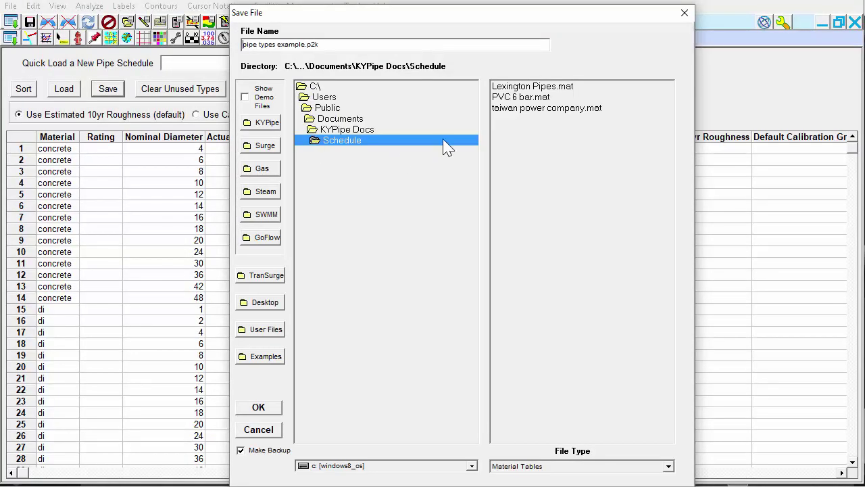
left_click(531, 88)
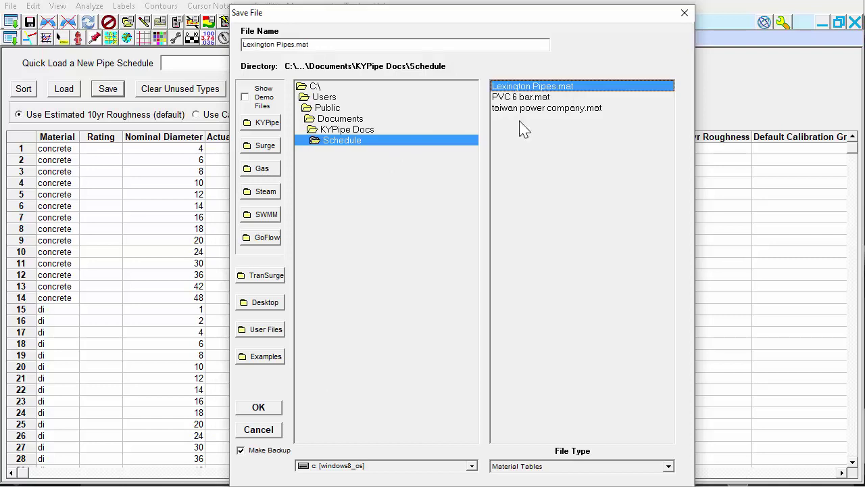
left_click(257, 409)
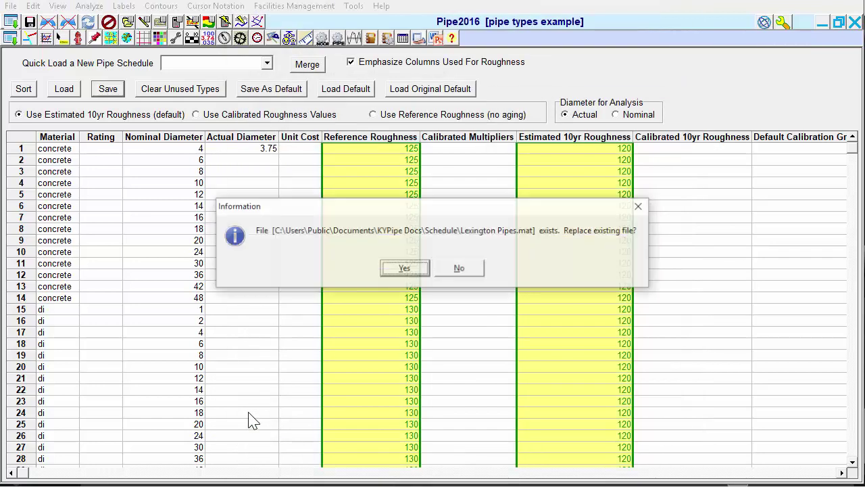
left_click(422, 268)
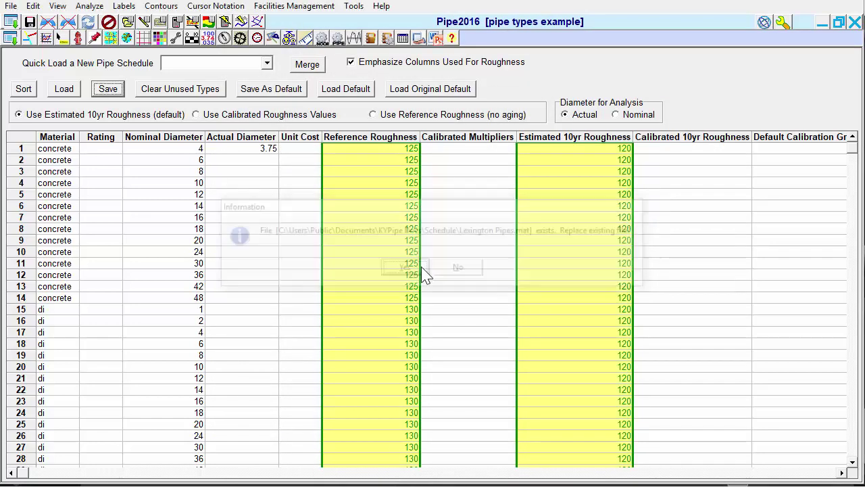